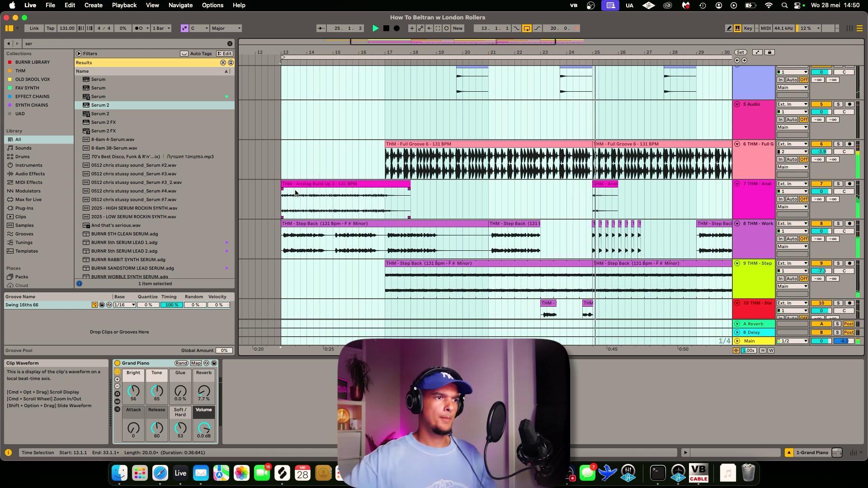
Step: Look over the arrangement's tracks between bars 13 and 33 during playback
{"action": "scroll", "coordinate": [472, 182], "scroll_direction": "up", "scroll_amount": 5}
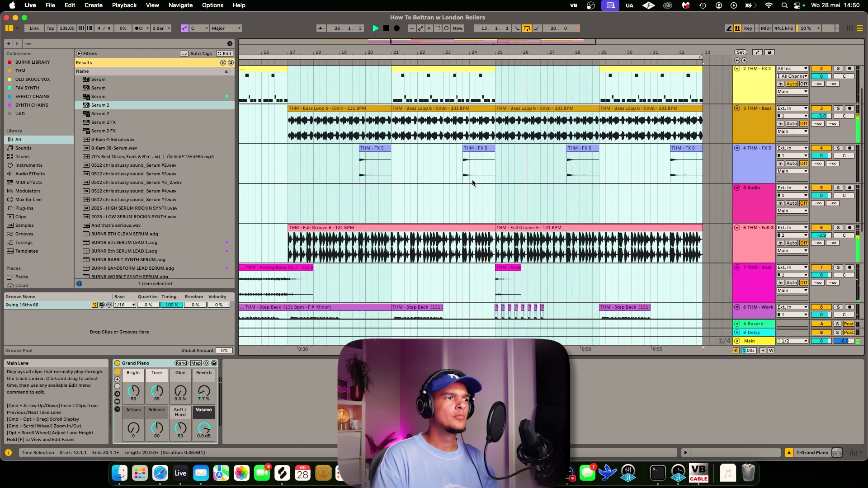
{"action": "scroll", "coordinate": [472, 182], "scroll_direction": "left", "scroll_amount": 2}
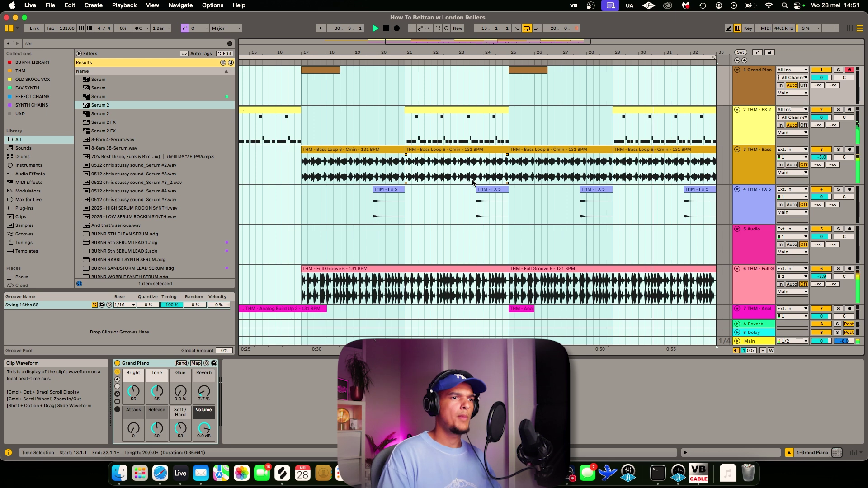
{"action": "scroll", "coordinate": [515, 193], "scroll_direction": "down", "scroll_amount": 2}
{"action": "scroll", "coordinate": [515, 192], "scroll_direction": "left", "scroll_amount": 2}
{"action": "scroll", "coordinate": [516, 194], "scroll_direction": "up", "scroll_amount": 1}
{"action": "scroll", "coordinate": [516, 194], "scroll_direction": "down", "scroll_amount": 5}
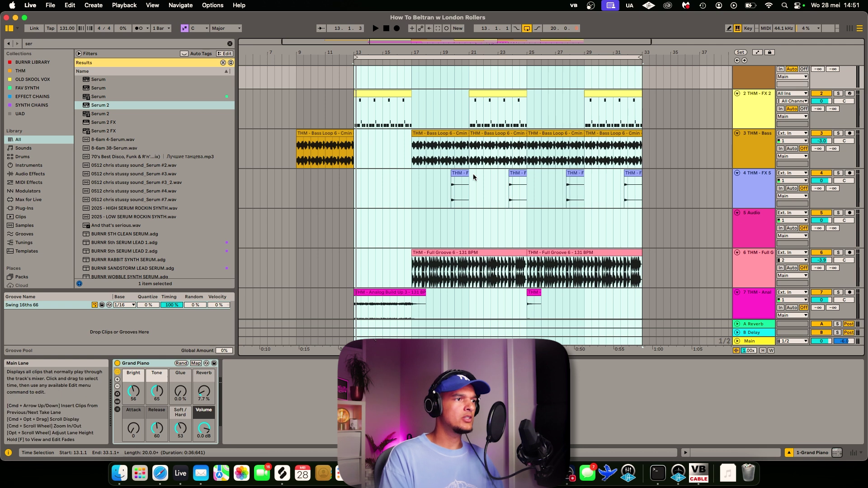
{"action": "scroll", "coordinate": [473, 174], "scroll_direction": "down", "scroll_amount": 5}
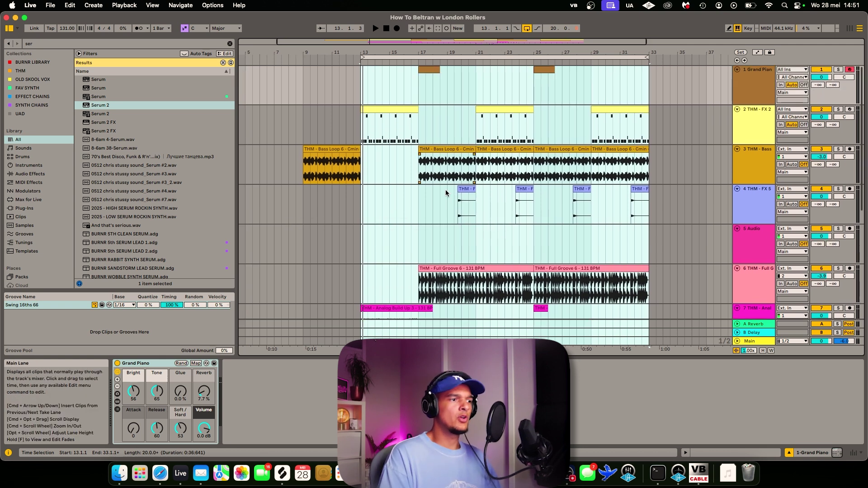
Step: Solo the vocal track 8 and listen to its clips from bar 13
{"action": "scroll", "coordinate": [452, 190], "scroll_direction": "left", "scroll_amount": 2}
{"action": "scroll", "coordinate": [452, 201], "scroll_direction": "up", "scroll_amount": 5}
{"action": "left_click", "coordinate": [838, 190]}
{"action": "left_click", "coordinate": [681, 192]}
{"action": "key", "text": "space"}
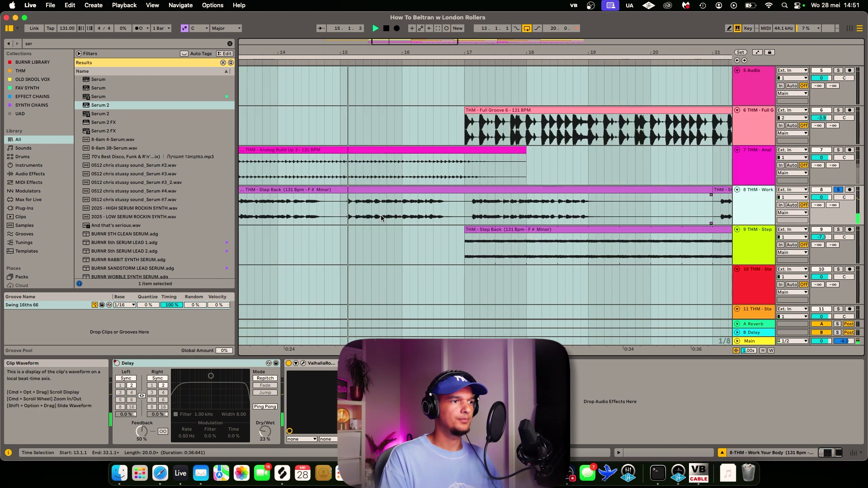
{"action": "scroll", "coordinate": [381, 217], "scroll_direction": "up", "scroll_amount": 2}
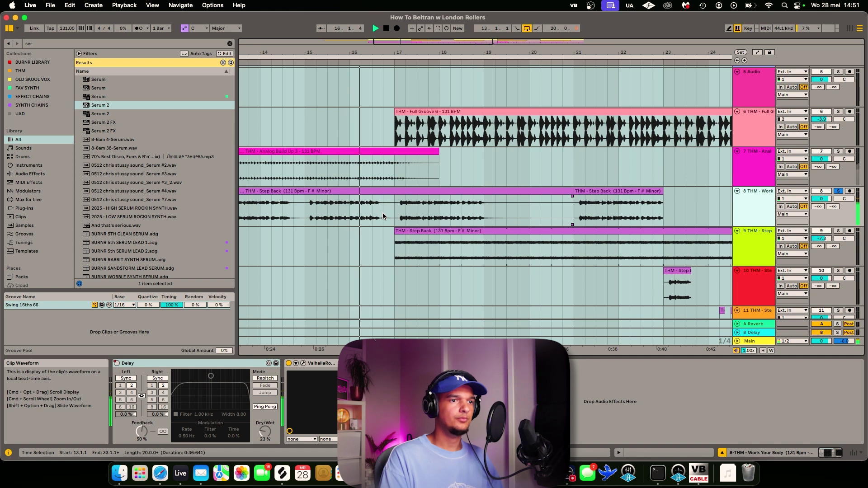
{"action": "scroll", "coordinate": [382, 216], "scroll_direction": "down", "scroll_amount": 2}
Step: Check the ValhallaRoom decay automation on track 8 and inspect the reverb's settings in its plug-in window
{"action": "left_click", "coordinate": [758, 53]}
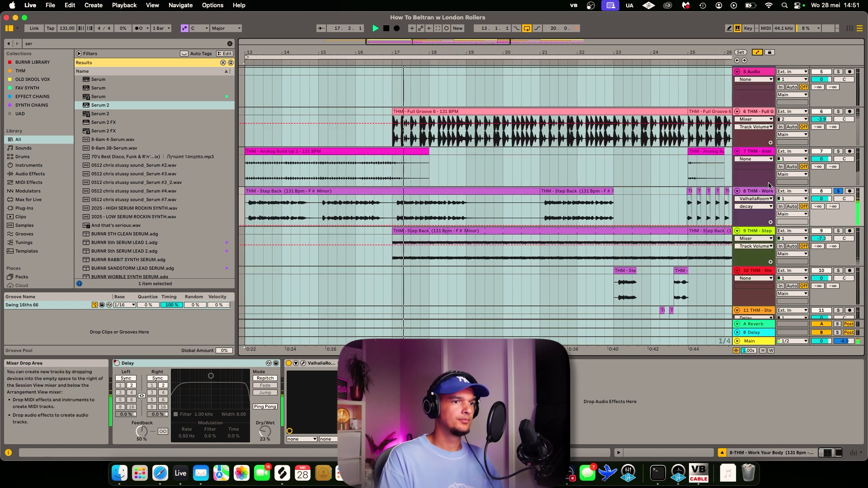
{"action": "left_click", "coordinate": [755, 206]}
{"action": "key", "text": "Escape"}
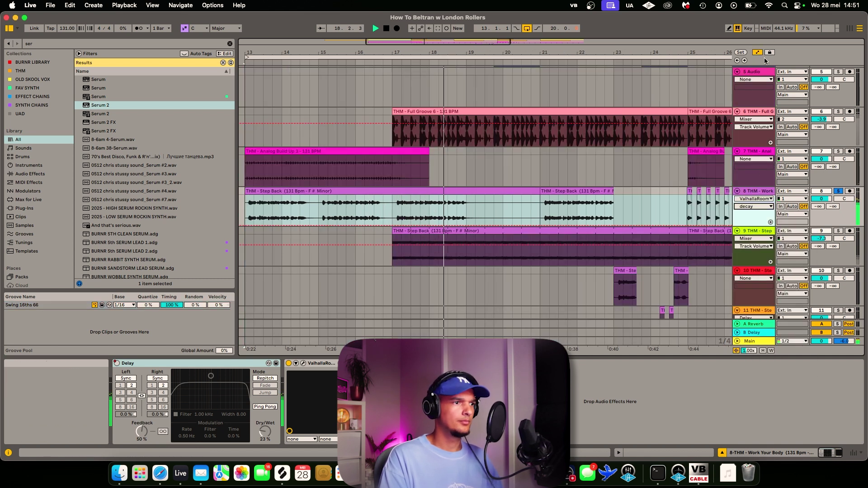
{"action": "key", "text": "a"}
{"action": "key", "text": "super+alt+p"}
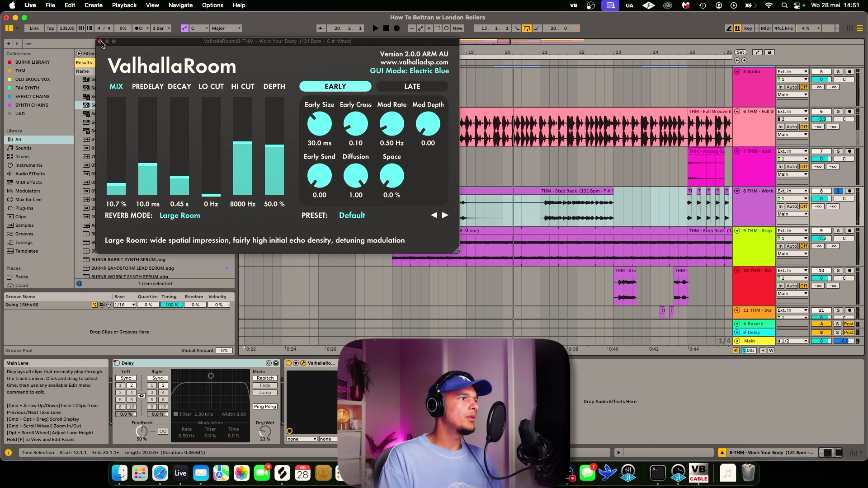
{"action": "left_click", "coordinate": [100, 41]}
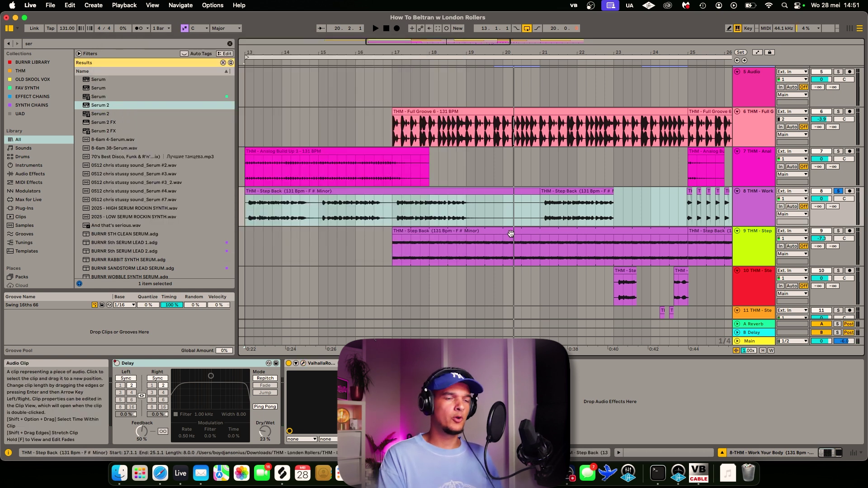
Step: Examine the Delay's Device On automation on track 8 while playing the chopped vocals from bar 25
{"action": "scroll", "coordinate": [511, 234], "scroll_direction": "right", "scroll_amount": 3}
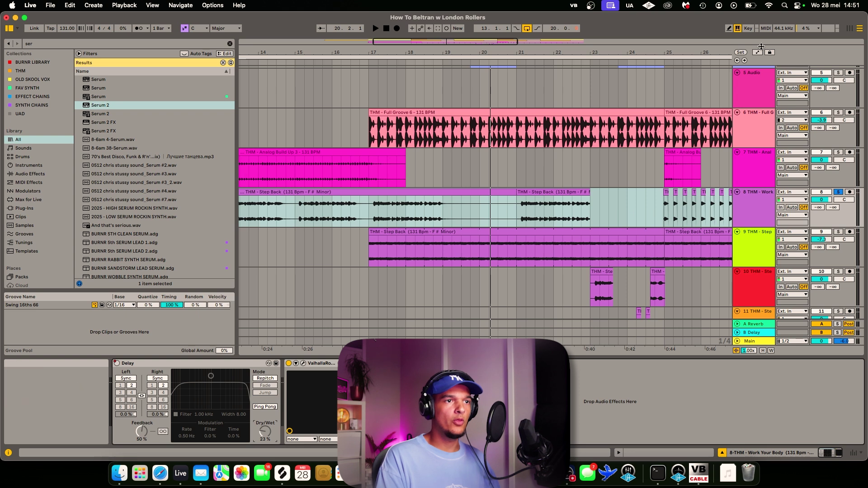
{"action": "key", "text": "a"}
{"action": "left_click", "coordinate": [663, 216]}
{"action": "scroll", "coordinate": [633, 216], "scroll_direction": "right", "scroll_amount": 6}
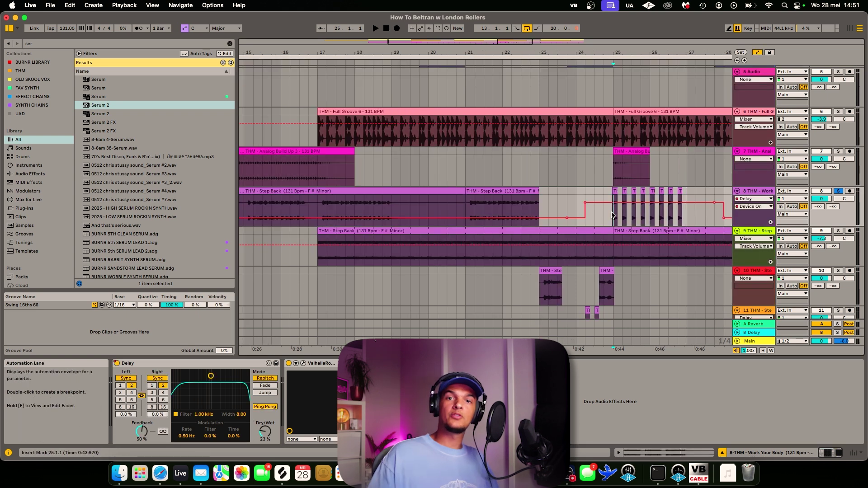
{"action": "key", "text": "space"}
{"action": "scroll", "coordinate": [612, 216], "scroll_direction": "up", "scroll_amount": 5}
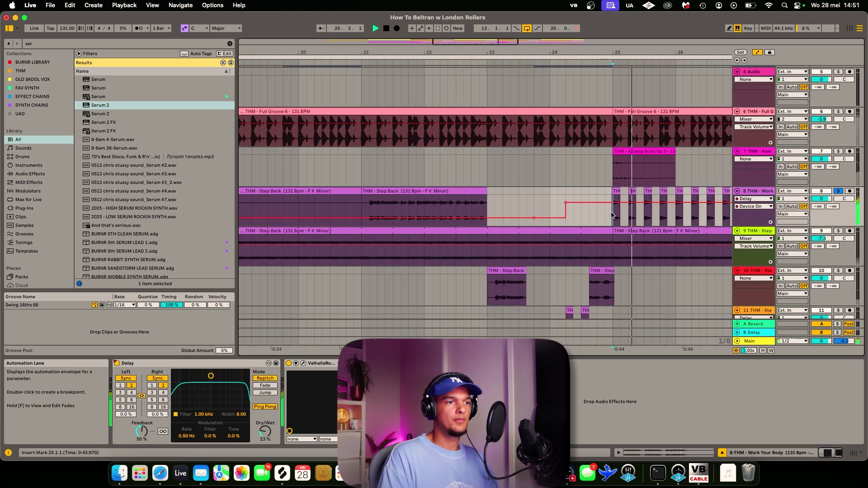
{"action": "scroll", "coordinate": [612, 211], "scroll_direction": "down", "scroll_amount": 5}
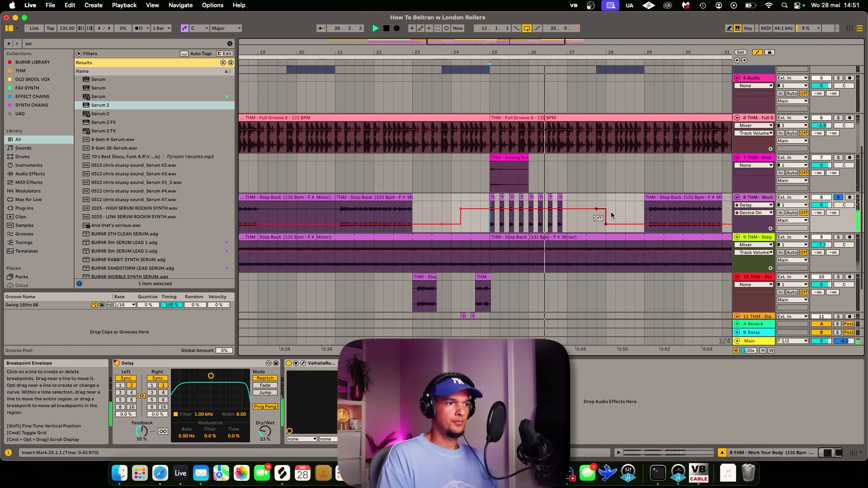
{"action": "scroll", "coordinate": [612, 211], "scroll_direction": "down", "scroll_amount": 5}
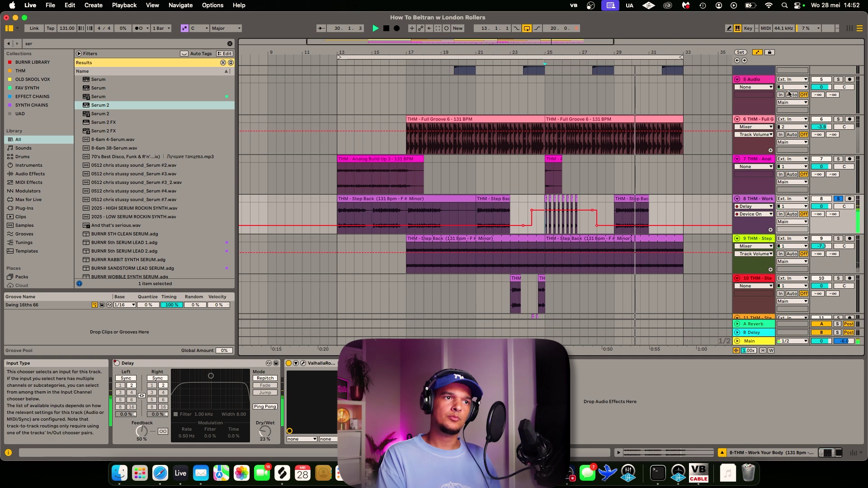
{"action": "left_click", "coordinate": [758, 53]}
{"action": "key", "text": "space"}
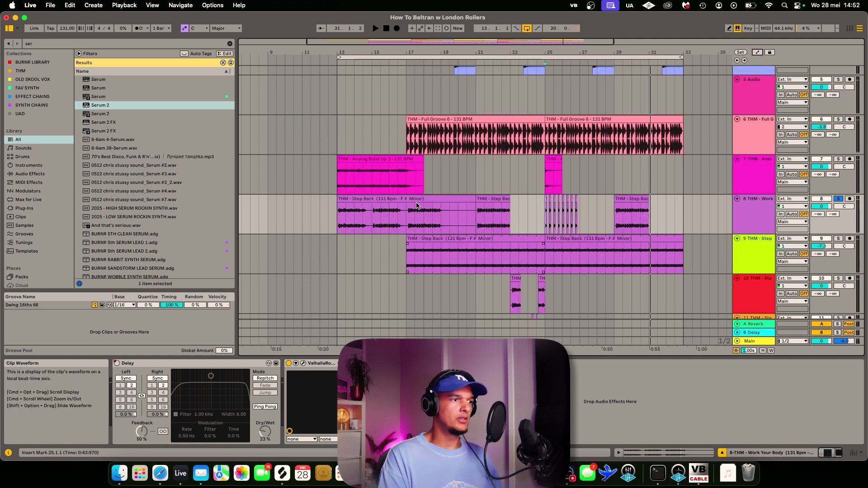
Step: Open the first vocal clip on track 8 for inspection and return to the track's device chain
{"action": "double_click", "coordinate": [416, 206]}
{"action": "key", "text": "shift+Tab"}
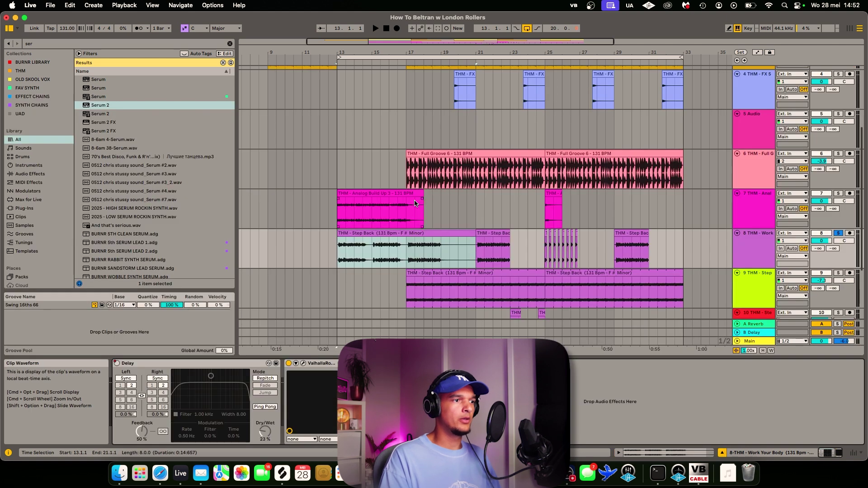
{"action": "scroll", "coordinate": [514, 210], "scroll_direction": "down", "scroll_amount": 2}
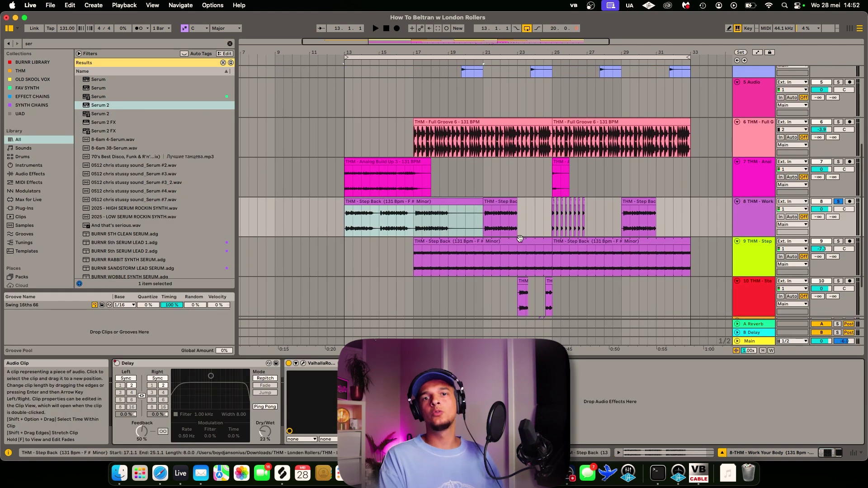
Step: Solo track 9 and play its first Step Back clip from bar 17
{"action": "left_click", "coordinate": [445, 241]}
{"action": "scroll", "coordinate": [445, 240], "scroll_direction": "up", "scroll_amount": 3}
{"action": "scroll", "coordinate": [445, 240], "scroll_direction": "down", "scroll_amount": 2}
{"action": "scroll", "coordinate": [444, 240], "scroll_direction": "right", "scroll_amount": 2}
{"action": "left_click", "coordinate": [838, 228]}
{"action": "key", "text": "space"}
{"action": "key", "text": "z"}
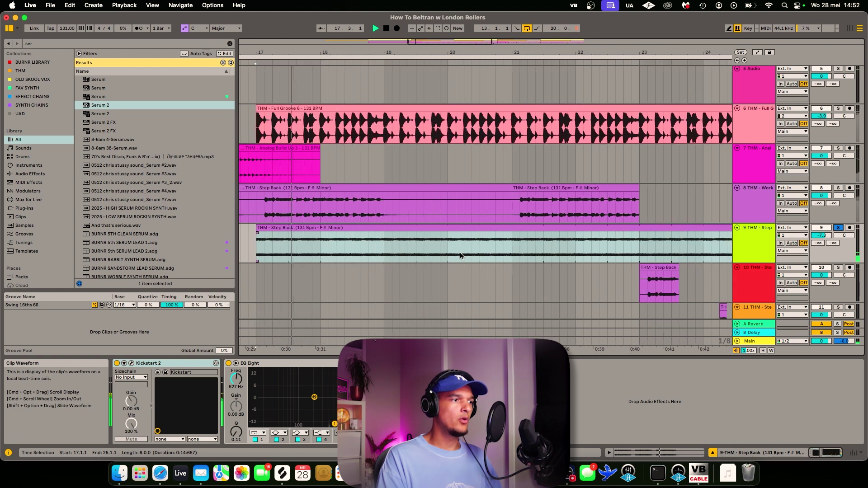
{"action": "key", "text": "shift+Tab"}
{"action": "scroll", "coordinate": [404, 255], "scroll_direction": "down", "scroll_amount": 5}
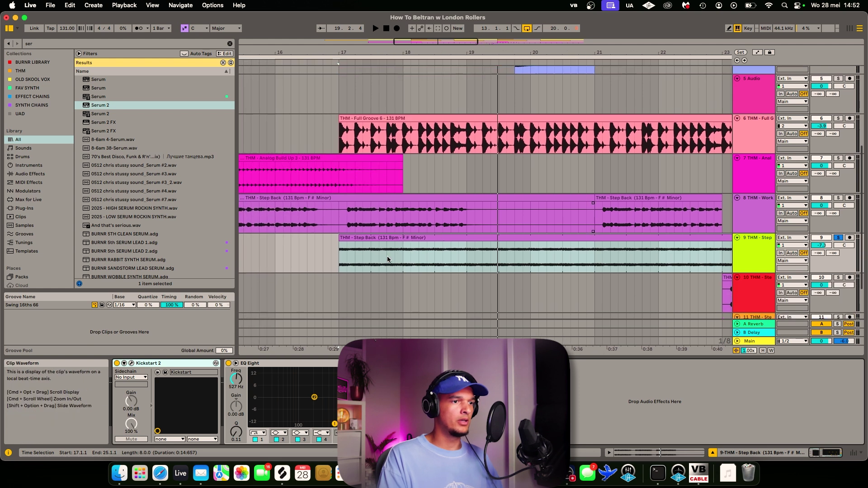
Step: Compare the soloed Step Back loop on track 9 with EQ Eight switched off and back on during playback
{"action": "key", "text": "x"}
{"action": "key", "text": "space"}
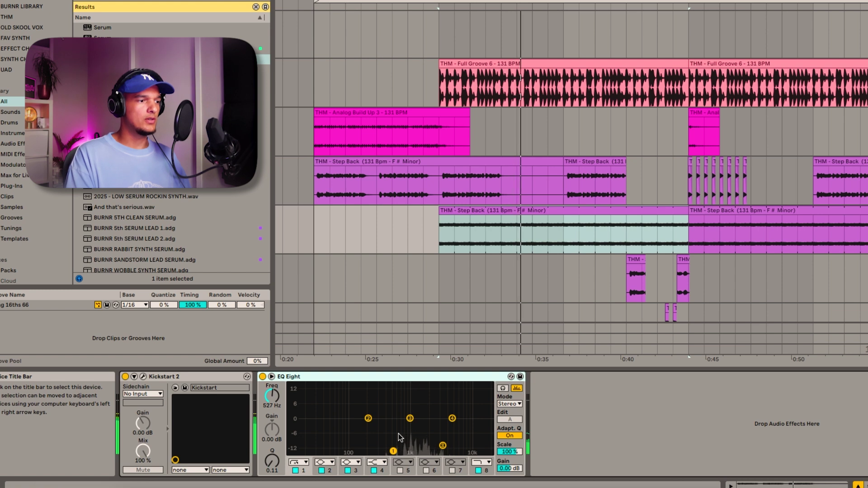
{"action": "left_click", "coordinate": [262, 377]}
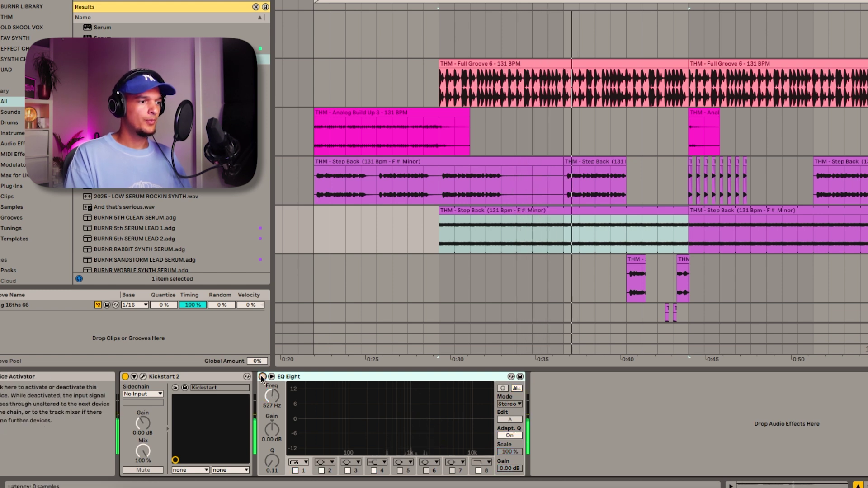
{"action": "left_click", "coordinate": [262, 377]}
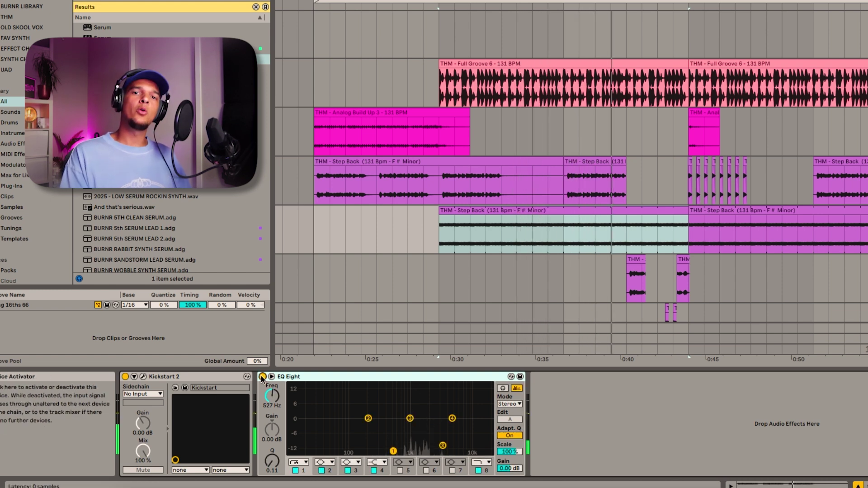
{"action": "left_click", "coordinate": [465, 244]}
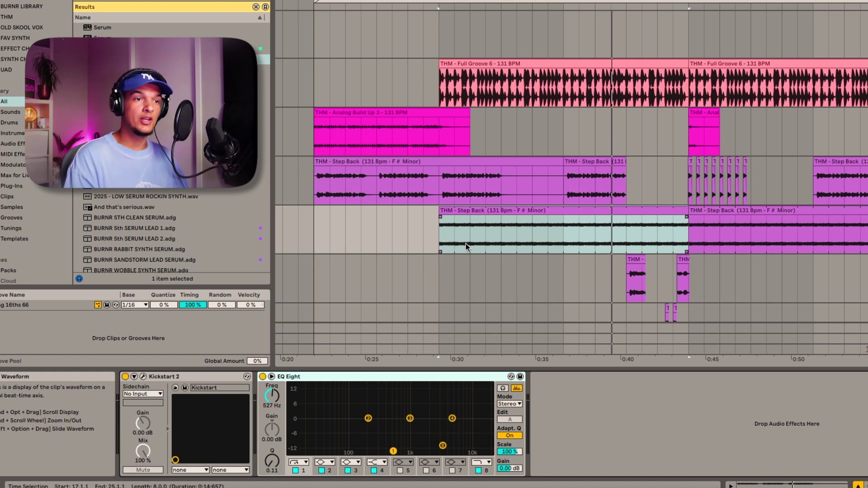
{"action": "scroll", "coordinate": [466, 243], "scroll_direction": "right", "scroll_amount": 5}
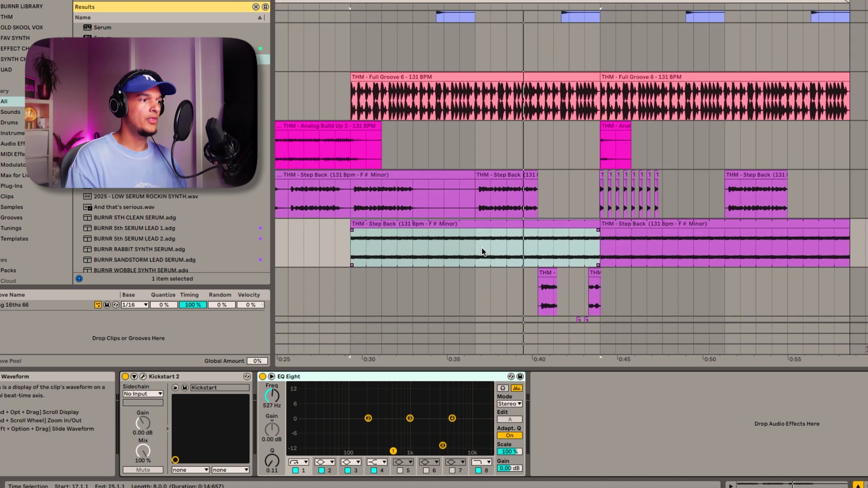
{"action": "key", "text": "space"}
Step: Solo track 10 and open its second Step Back clip, just before bar 25, for editing
{"action": "scroll", "coordinate": [481, 248], "scroll_direction": "down", "scroll_amount": 2}
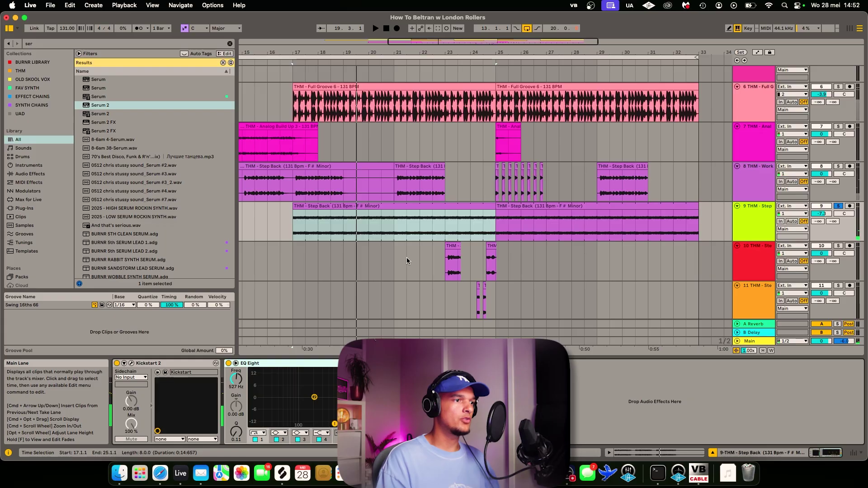
{"action": "scroll", "coordinate": [406, 256], "scroll_direction": "down", "scroll_amount": 2}
{"action": "left_click", "coordinate": [457, 243]}
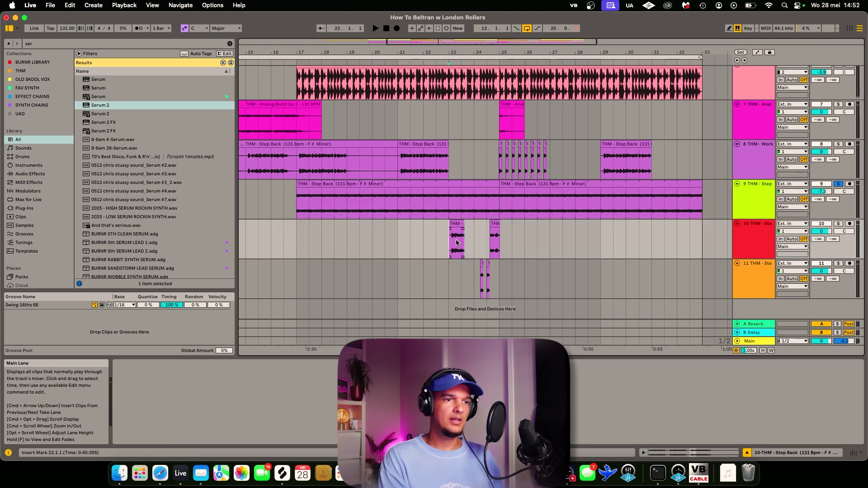
{"action": "scroll", "coordinate": [466, 233], "scroll_direction": "up", "scroll_amount": 5}
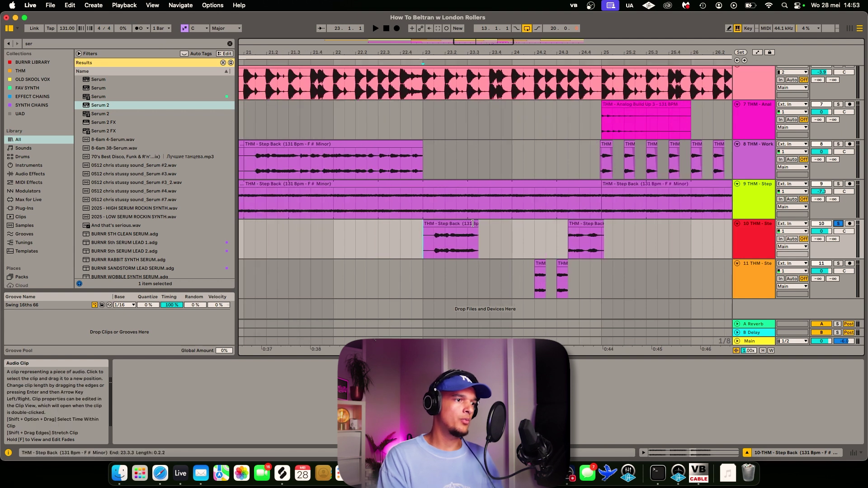
{"action": "double_click", "coordinate": [583, 228]}
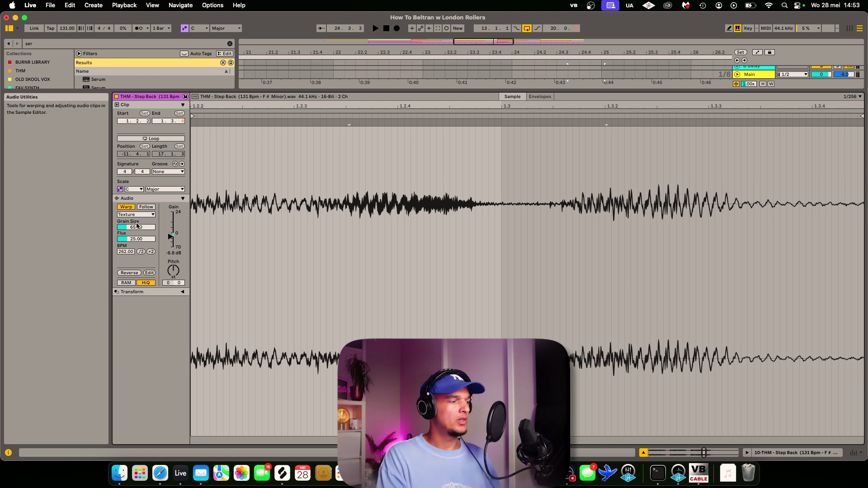
Step: Raise the clip's Texture warp grain size to 101.91 during playback and return to the device chain
{"action": "key", "text": "space"}
{"action": "left_click_drag", "start_coordinate": [138, 227], "coordinate": [138, 208]}
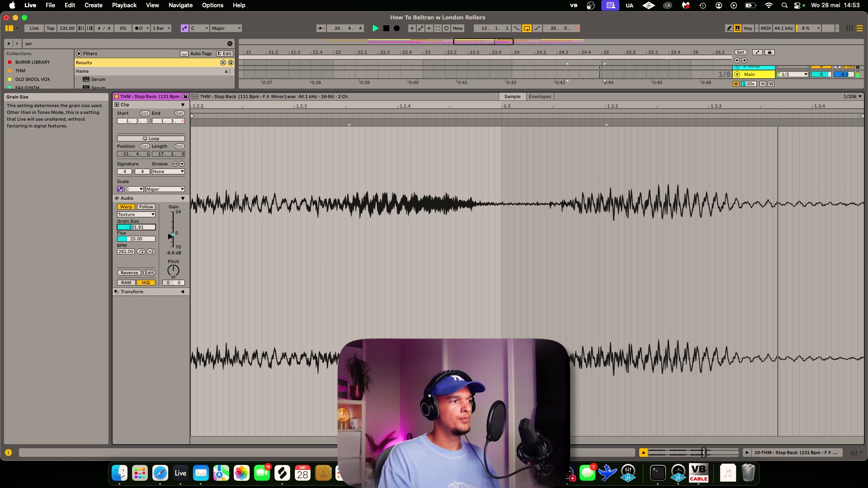
{"action": "key", "text": "space"}
{"action": "key", "text": "shift+Tab"}
Step: Solo tracks 8, 9, 10 and 11 together and play them from 24.2.1, the first short chop on track 11
{"action": "scroll", "coordinate": [488, 194], "scroll_direction": "down", "scroll_amount": 5}
{"action": "scroll", "coordinate": [488, 194], "scroll_direction": "up", "scroll_amount": 4}
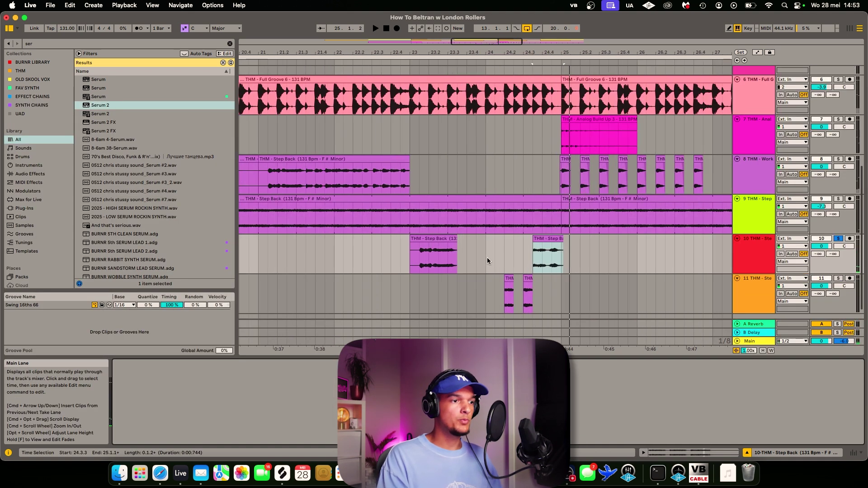
{"action": "scroll", "coordinate": [487, 257], "scroll_direction": "down", "scroll_amount": 2}
{"action": "scroll", "coordinate": [487, 257], "scroll_direction": "right", "scroll_amount": 2}
{"action": "left_click", "coordinate": [466, 280]}
{"action": "key", "text": "space"}
{"action": "left_click", "coordinate": [839, 264]}
{"action": "left_click", "coordinate": [837, 224], "text": "super"}
{"action": "left_click", "coordinate": [837, 183], "text": "super"}
{"action": "left_click", "coordinate": [838, 143], "text": "super"}
{"action": "left_click", "coordinate": [514, 234]}
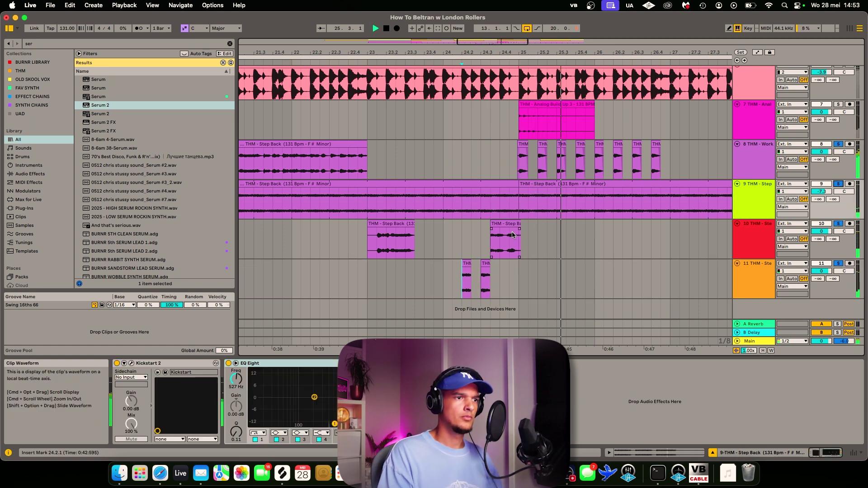
{"action": "scroll", "coordinate": [513, 235], "scroll_direction": "down", "scroll_amount": 4}
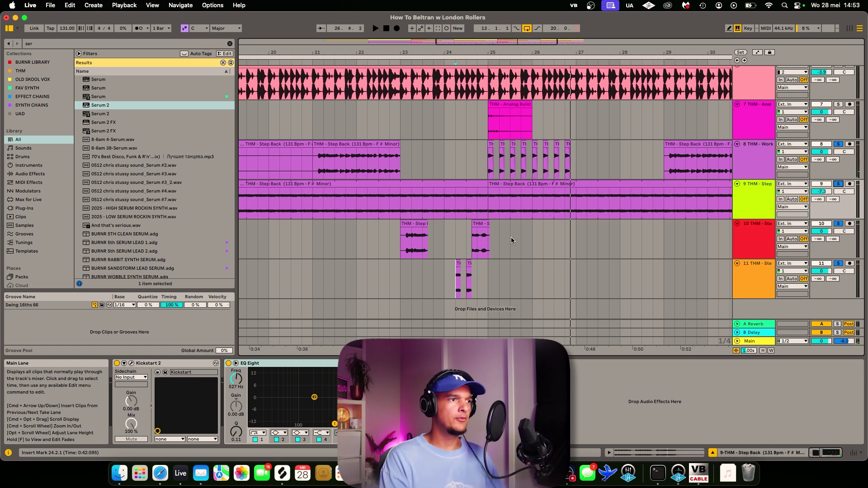
Step: Solo track 6, play its Full Groove 6 loop from bar 17, and check the clip in the sample editor
{"action": "scroll", "coordinate": [511, 237], "scroll_direction": "down", "scroll_amount": 4}
{"action": "scroll", "coordinate": [453, 208], "scroll_direction": "up", "scroll_amount": 2}
{"action": "scroll", "coordinate": [435, 171], "scroll_direction": "up", "scroll_amount": 3}
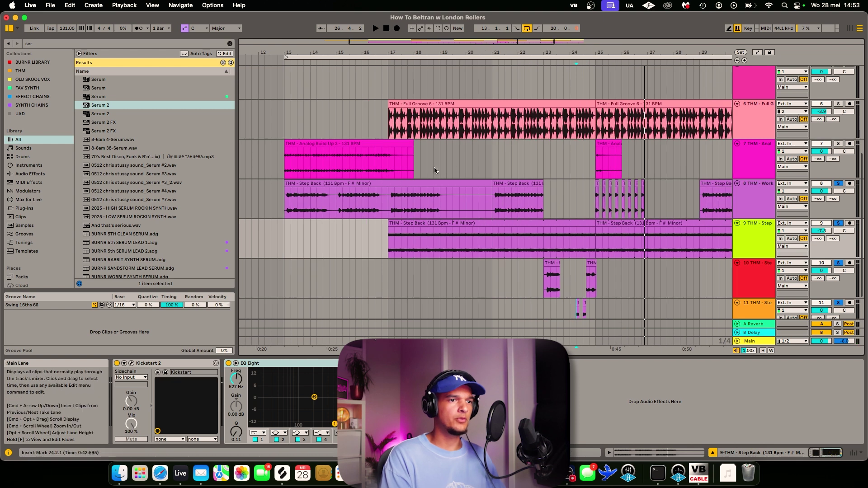
{"action": "scroll", "coordinate": [457, 153], "scroll_direction": "up", "scroll_amount": 1}
{"action": "left_click", "coordinate": [458, 133]}
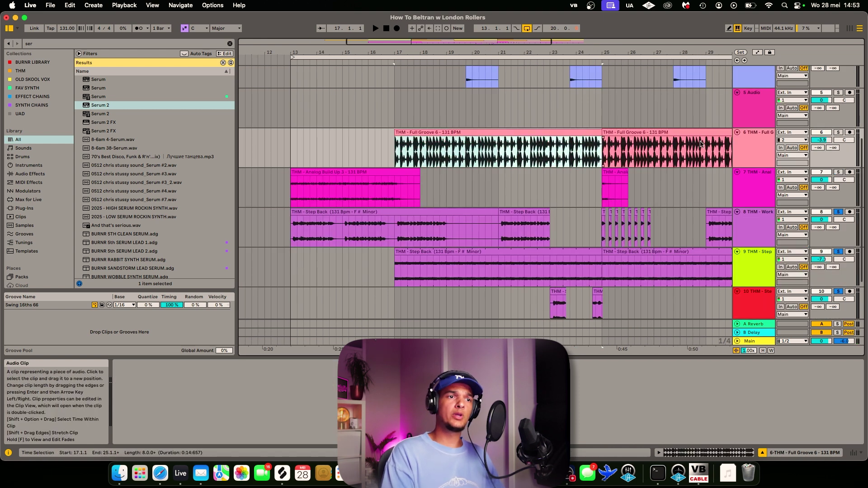
{"action": "left_click", "coordinate": [839, 132]}
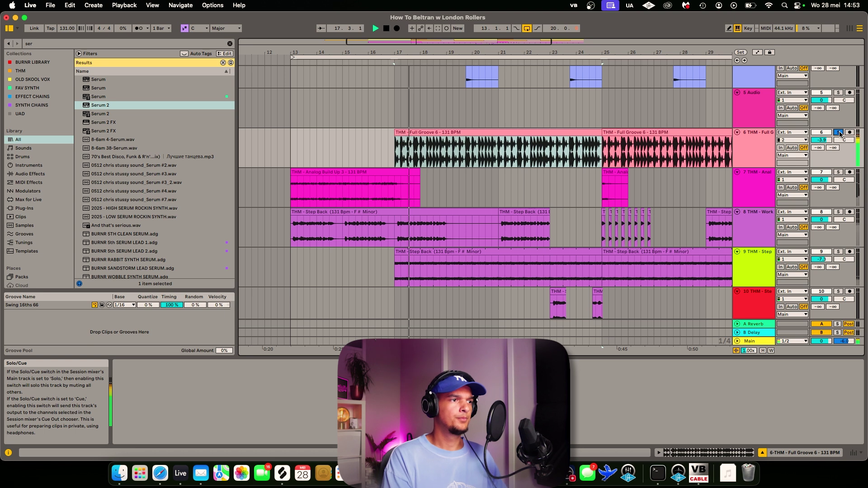
{"action": "double_click", "coordinate": [506, 134]}
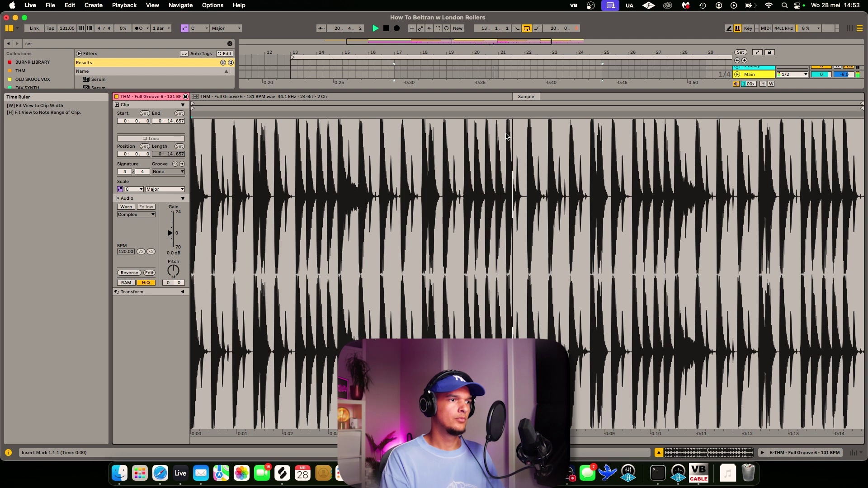
{"action": "key", "text": "super+alt+e"}
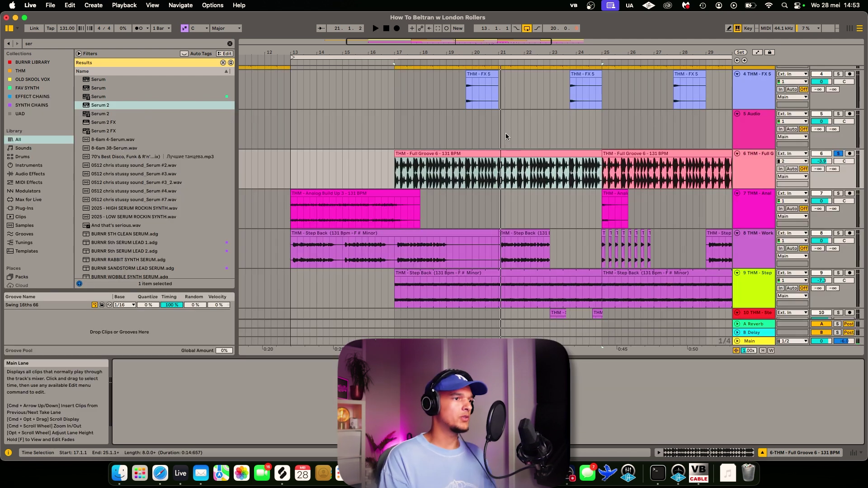
Step: Solo the Bass Loop 6 track together with the Full Groove track and play both from bar 17
{"action": "scroll", "coordinate": [506, 135], "scroll_direction": "up", "scroll_amount": 2}
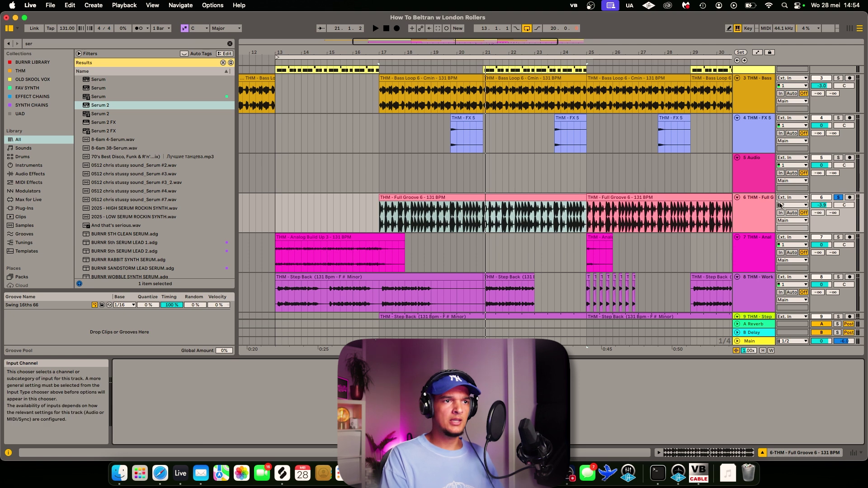
{"action": "left_click", "coordinate": [838, 79]}
{"action": "key", "text": "space"}
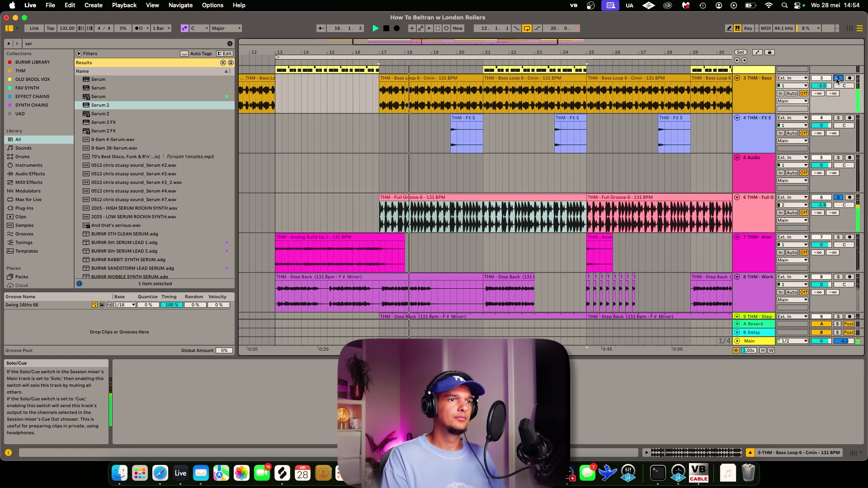
{"action": "left_click", "coordinate": [754, 98]}
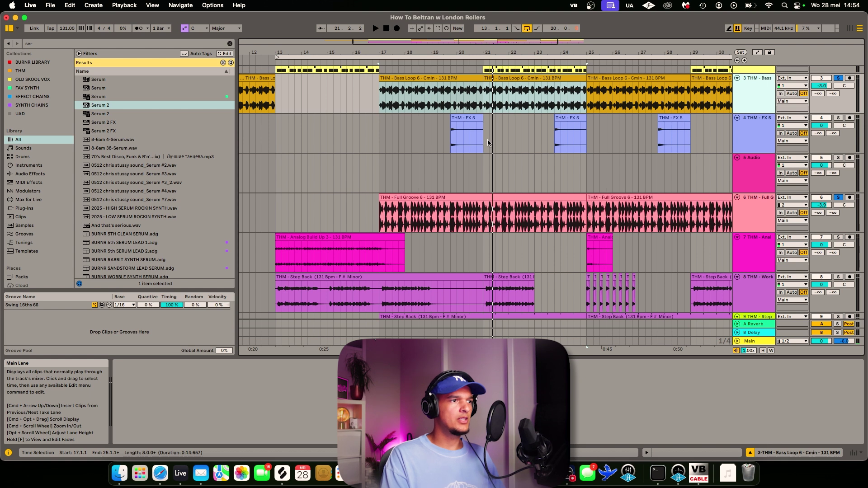
Step: Add the FX 5 track and the vocal track 8 to the soloed tracks and play them from bar 17
{"action": "left_click", "coordinate": [451, 135]}
{"action": "key", "text": "space"}
{"action": "left_click", "coordinate": [838, 118]}
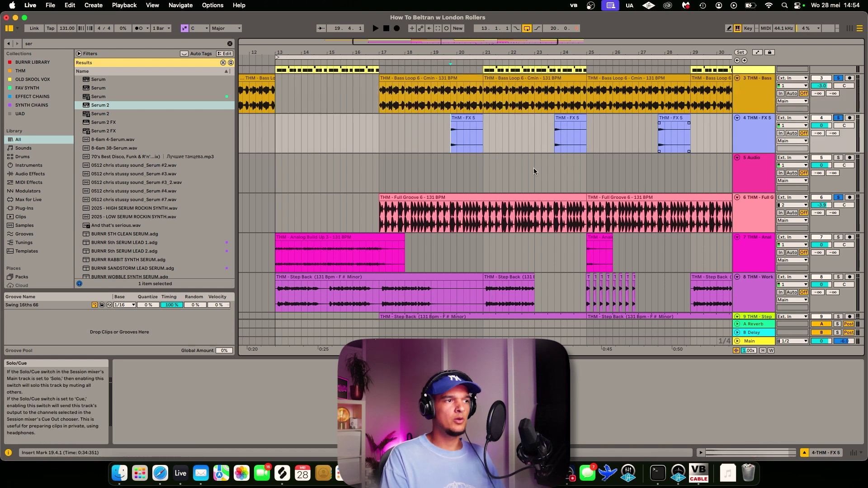
{"action": "left_click", "coordinate": [379, 132]}
{"action": "left_click", "coordinate": [838, 277]}
{"action": "key", "text": "space"}
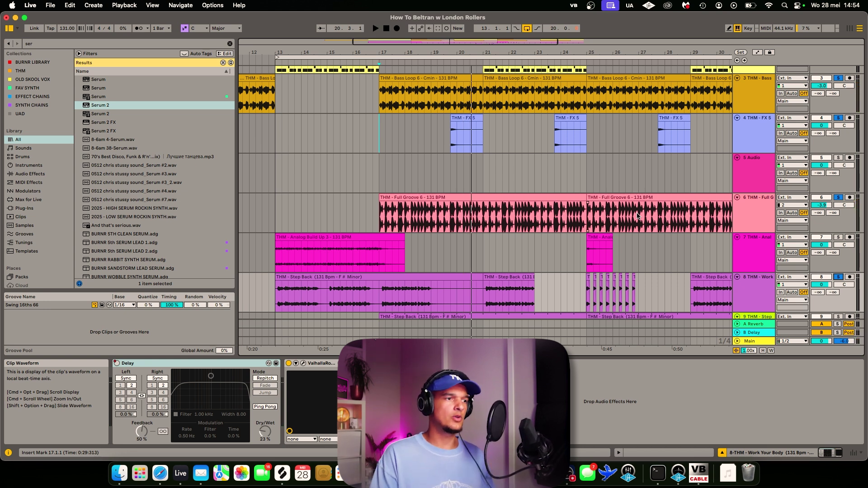
Step: Solo track 2 and play its MIDI clip from bar 21, listening to it with the Delay switched off
{"action": "scroll", "coordinate": [460, 203], "scroll_direction": "down", "scroll_amount": 3}
{"action": "scroll", "coordinate": [460, 203], "scroll_direction": "left", "scroll_amount": 1}
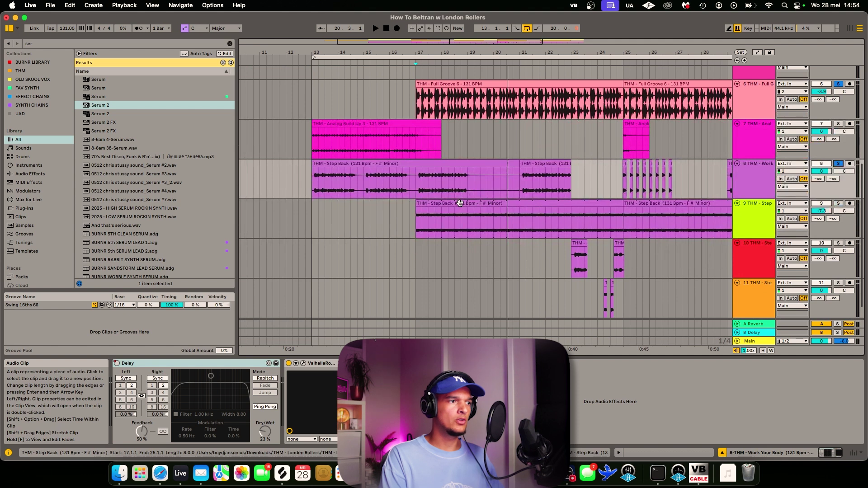
{"action": "scroll", "coordinate": [460, 203], "scroll_direction": "up", "scroll_amount": 5}
{"action": "scroll", "coordinate": [464, 199], "scroll_direction": "right", "scroll_amount": 1}
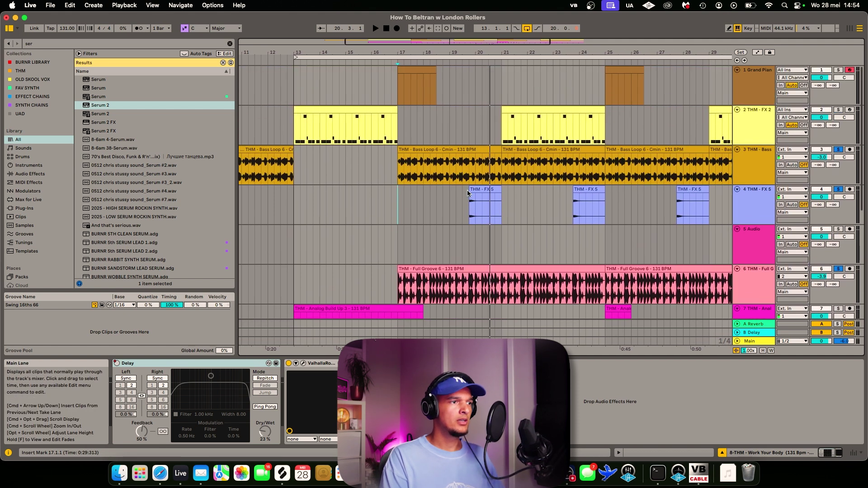
{"action": "scroll", "coordinate": [525, 144], "scroll_direction": "down", "scroll_amount": 5}
{"action": "left_click", "coordinate": [554, 126]}
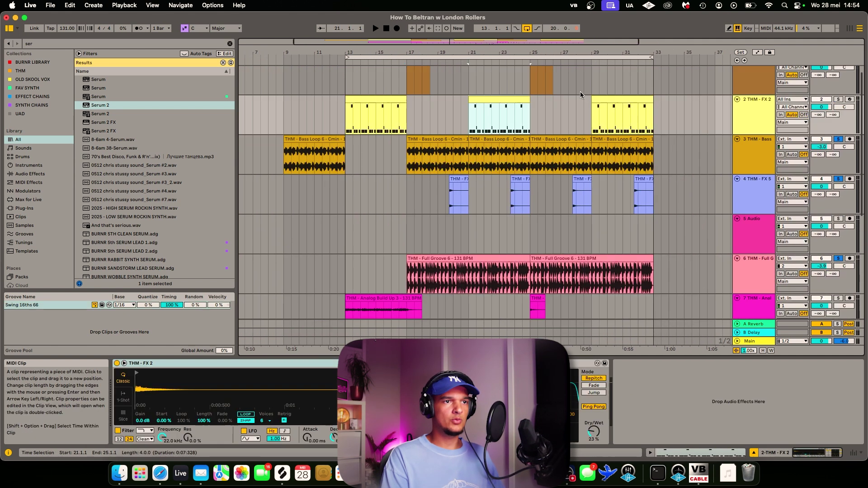
{"action": "key", "text": "space"}
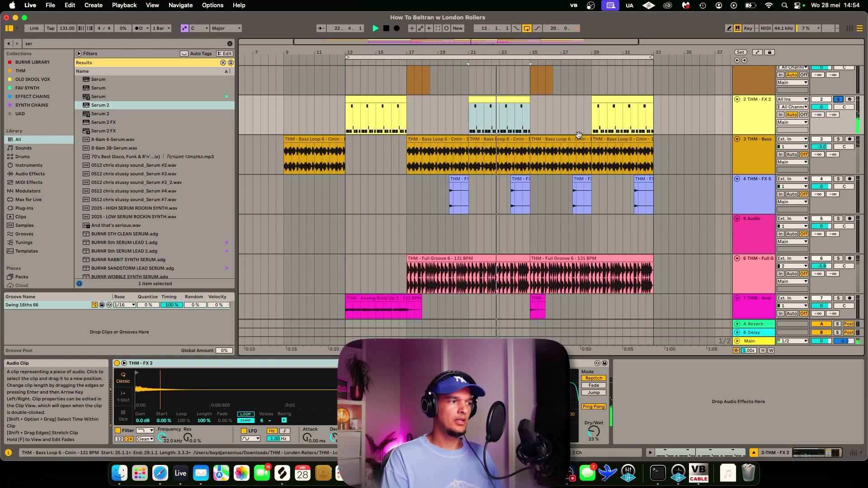
{"action": "key", "text": "space"}
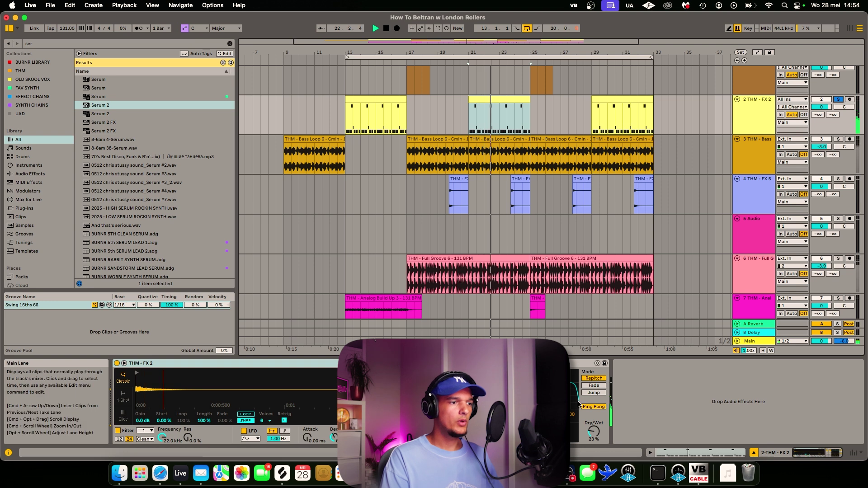
{"action": "left_click", "coordinate": [434, 363]}
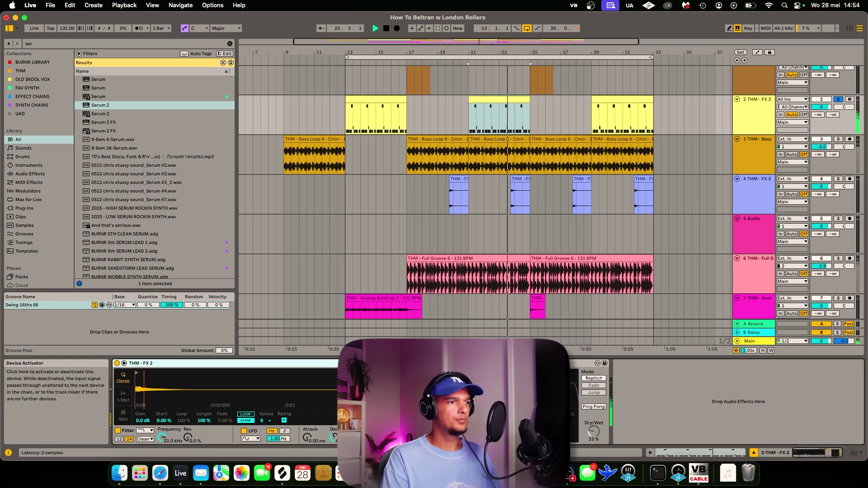
Step: Solo tracks 3 and 6 along with track 2, play them from bar 21, and view the track 2 clip's MIDI notes
{"action": "left_click", "coordinate": [839, 139]}
{"action": "left_click", "coordinate": [838, 259]}
{"action": "double_click", "coordinate": [494, 98]}
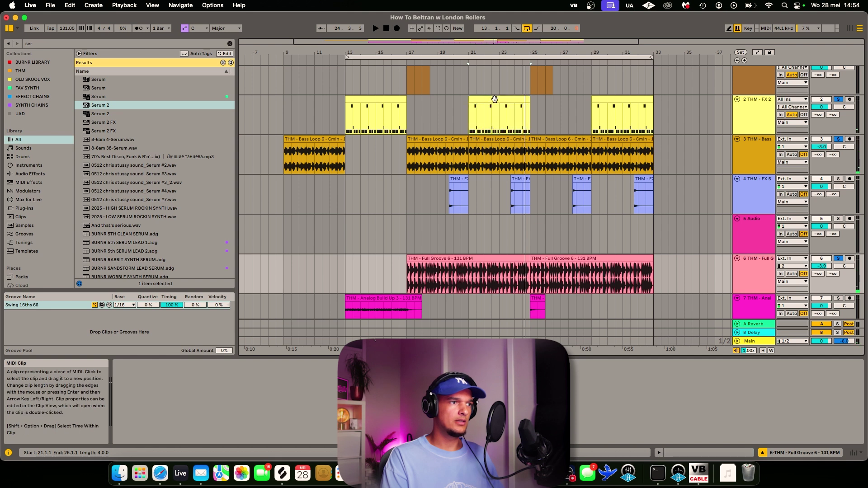
{"action": "key", "text": "space"}
{"action": "key", "text": "shift+Tab"}
{"action": "double_click", "coordinate": [484, 88]}
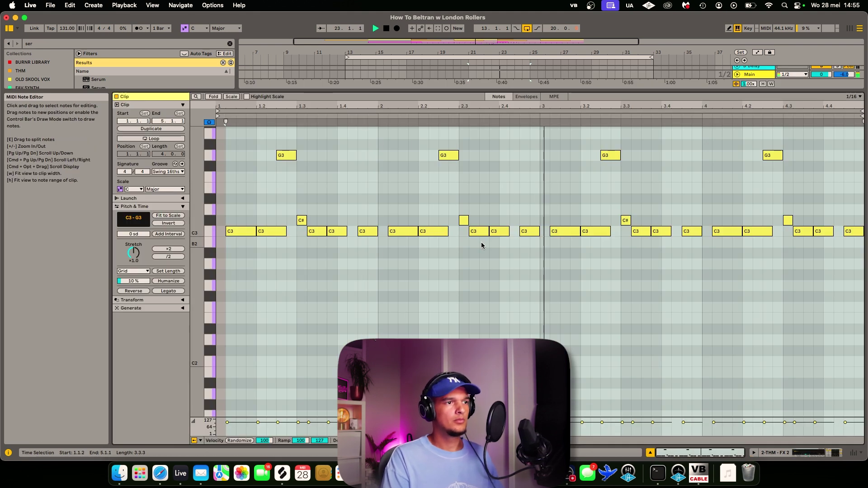
{"action": "key", "text": "shift+Tab"}
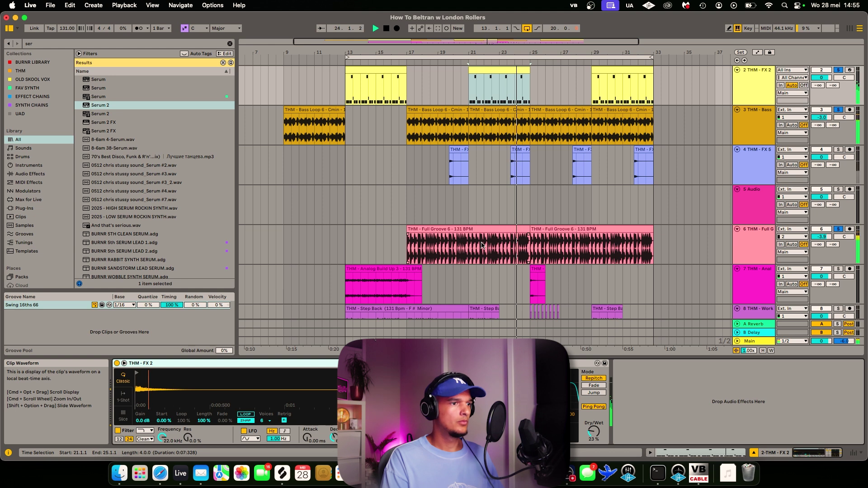
Step: Solo track 7 and play its Analog Build Up 3 clip from bar 13
{"action": "scroll", "coordinate": [481, 246], "scroll_direction": "up", "scroll_amount": 6}
{"action": "scroll", "coordinate": [504, 167], "scroll_direction": "down", "scroll_amount": 5}
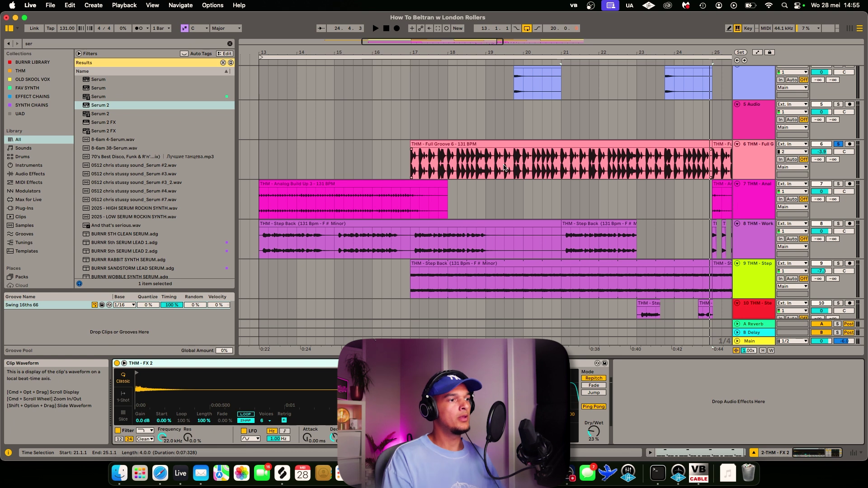
{"action": "left_click", "coordinate": [384, 182]}
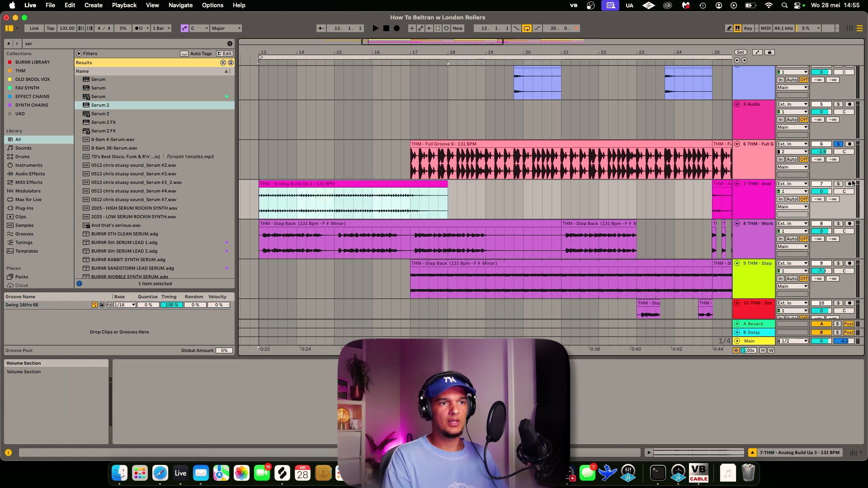
{"action": "left_click", "coordinate": [839, 184]}
{"action": "scroll", "coordinate": [322, 189], "scroll_direction": "up", "scroll_amount": 4}
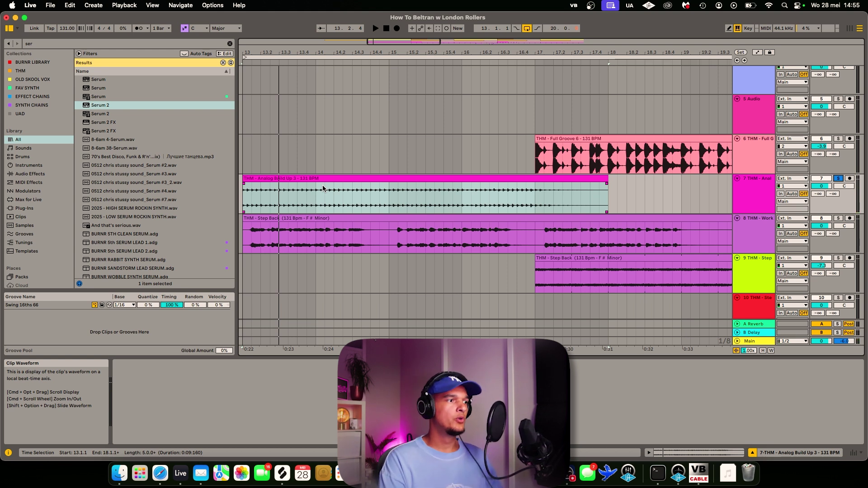
{"action": "key", "text": "space"}
{"action": "key", "text": "space"}
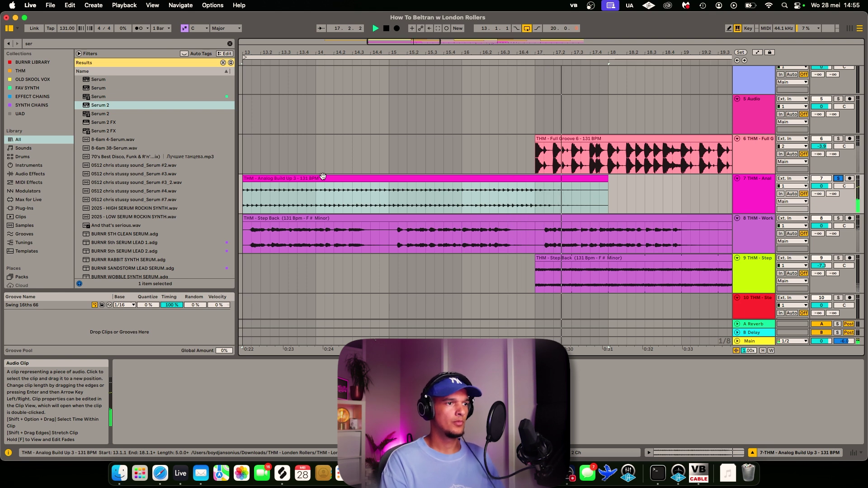
Step: Clear the solos and play the full arrangement from bar 13, following the clips across all tracks
{"action": "scroll", "coordinate": [323, 176], "scroll_direction": "down", "scroll_amount": 3}
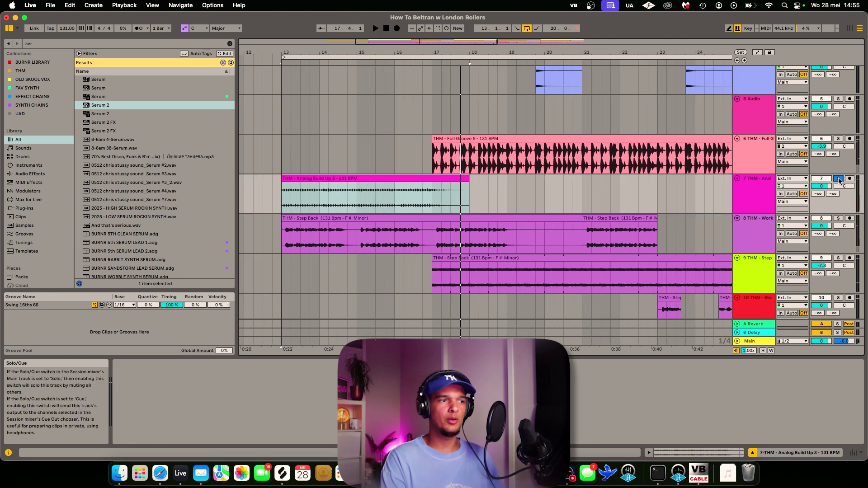
{"action": "key", "text": "space"}
{"action": "scroll", "coordinate": [505, 207], "scroll_direction": "down", "scroll_amount": 2}
{"action": "scroll", "coordinate": [505, 207], "scroll_direction": "up", "scroll_amount": 4}
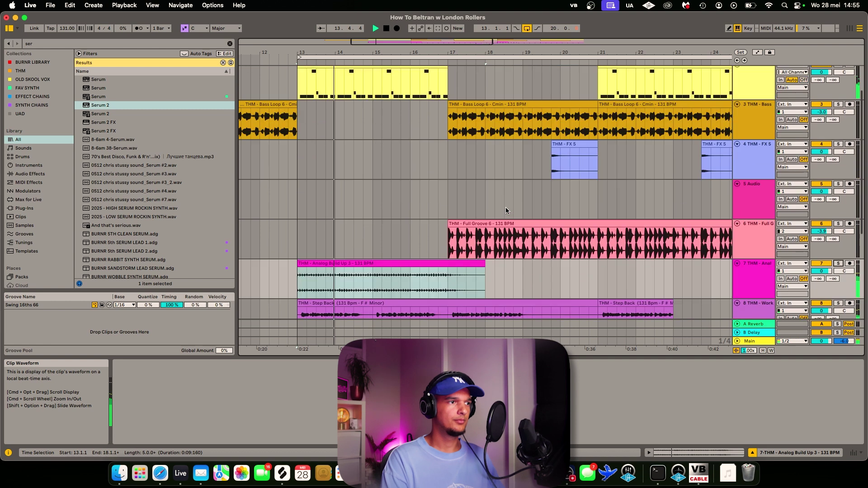
{"action": "scroll", "coordinate": [506, 207], "scroll_direction": "up", "scroll_amount": 2}
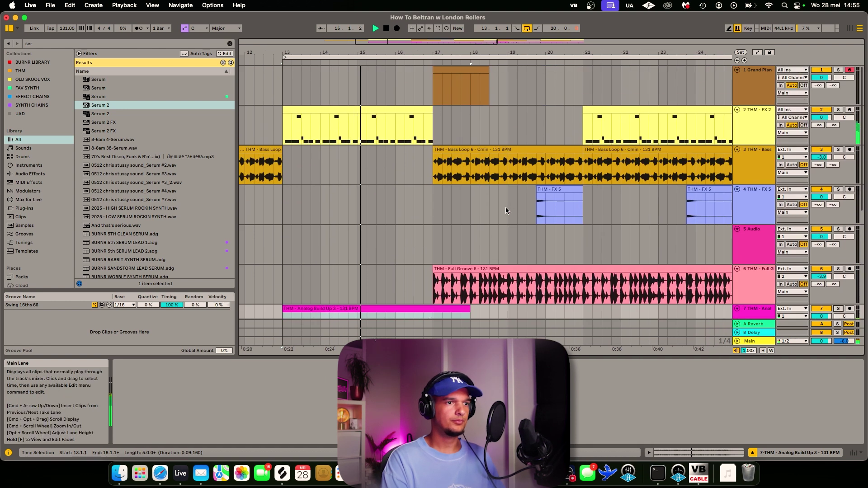
{"action": "scroll", "coordinate": [506, 207], "scroll_direction": "down", "scroll_amount": 4}
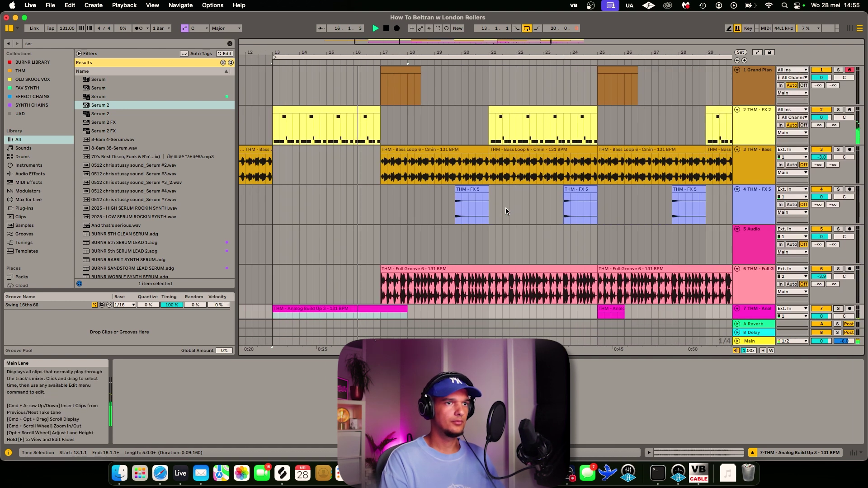
{"action": "scroll", "coordinate": [506, 208], "scroll_direction": "right", "scroll_amount": 2}
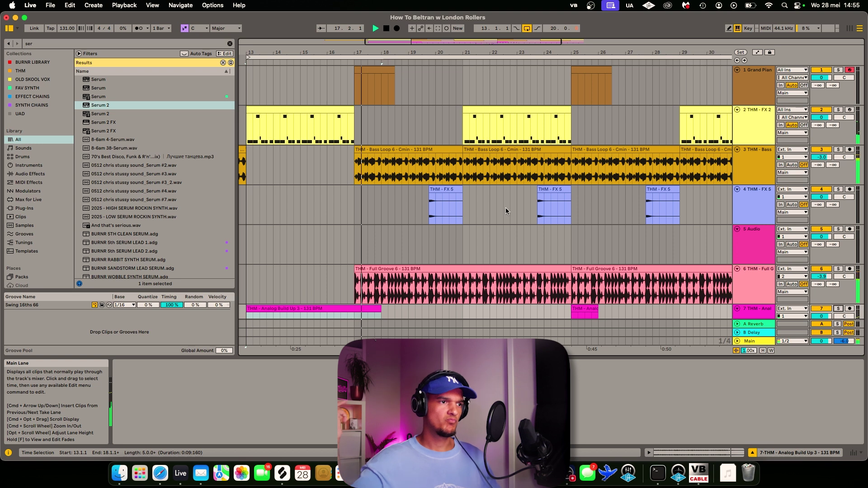
{"action": "scroll", "coordinate": [506, 208], "scroll_direction": "down", "scroll_amount": 2}
{"action": "scroll", "coordinate": [506, 208], "scroll_direction": "down", "scroll_amount": 5}
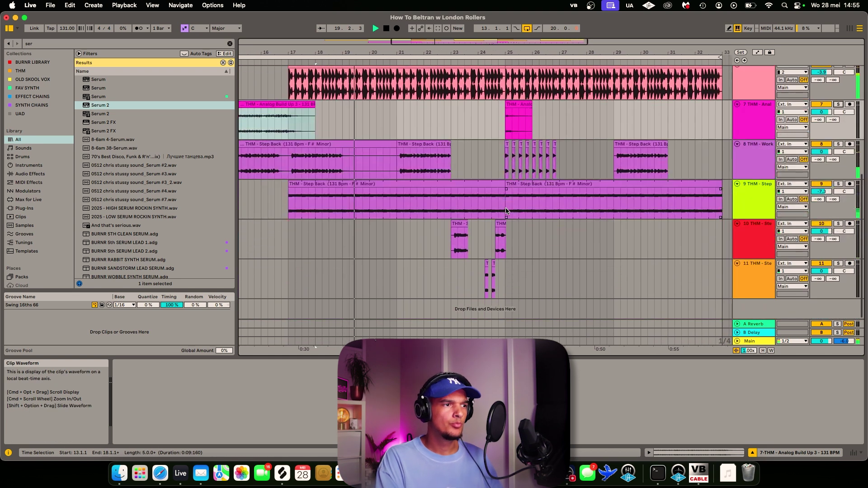
{"action": "scroll", "coordinate": [498, 199], "scroll_direction": "up", "scroll_amount": 3}
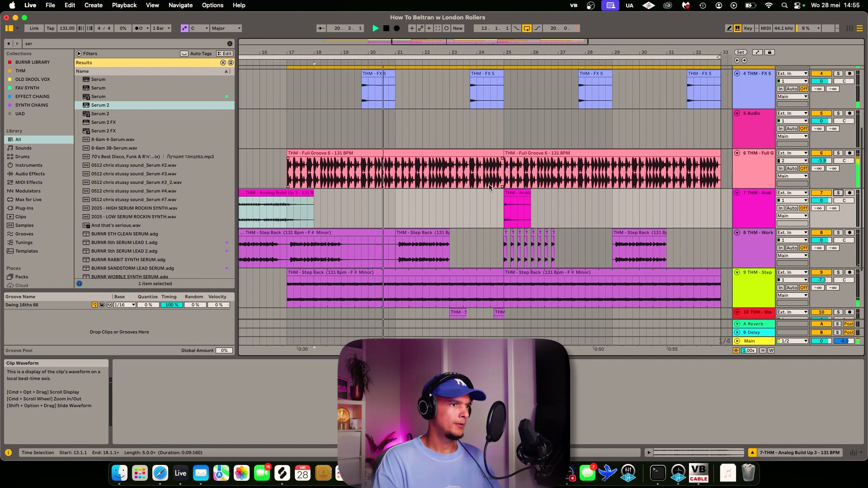
{"action": "scroll", "coordinate": [489, 184], "scroll_direction": "up", "scroll_amount": 3}
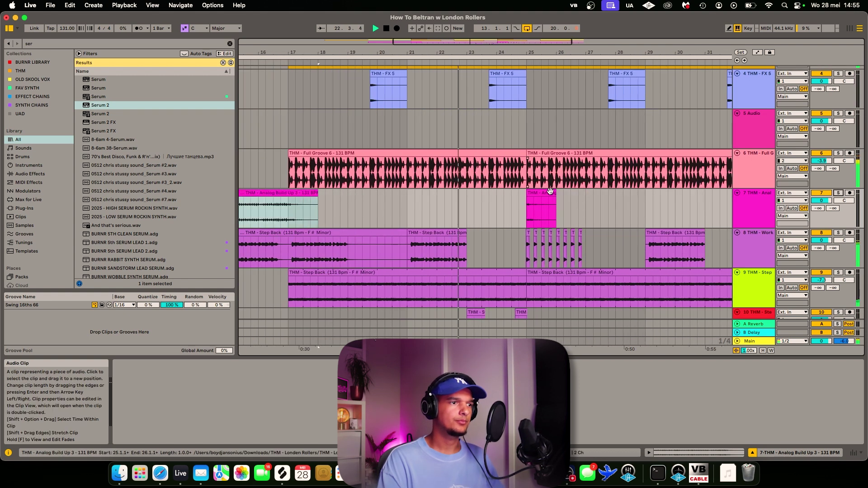
{"action": "scroll", "coordinate": [522, 185], "scroll_direction": "up", "scroll_amount": 2}
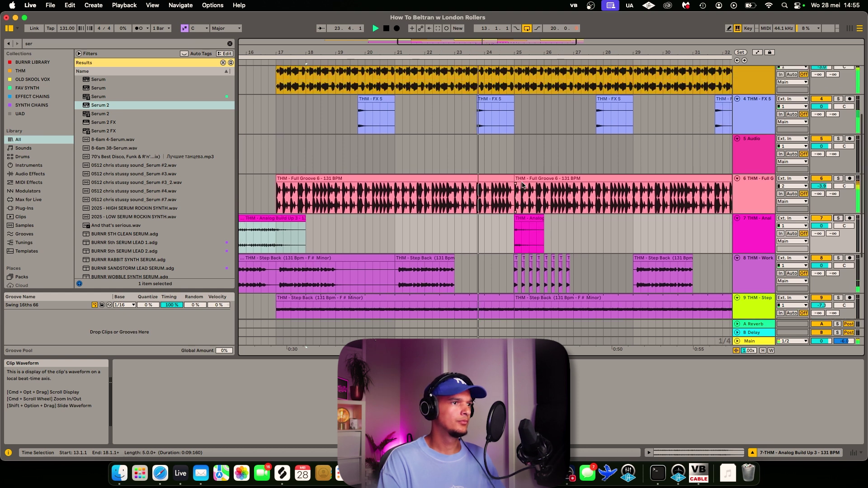
{"action": "scroll", "coordinate": [522, 185], "scroll_direction": "up", "scroll_amount": 3}
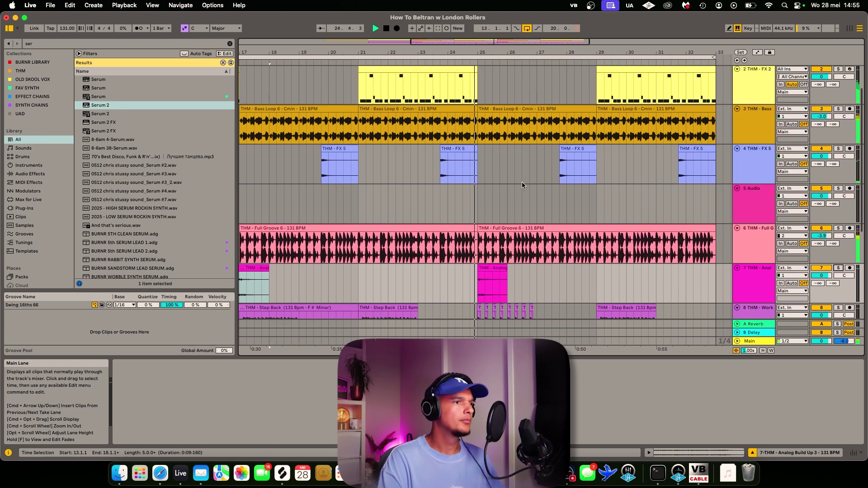
{"action": "scroll", "coordinate": [525, 246], "scroll_direction": "down", "scroll_amount": 4}
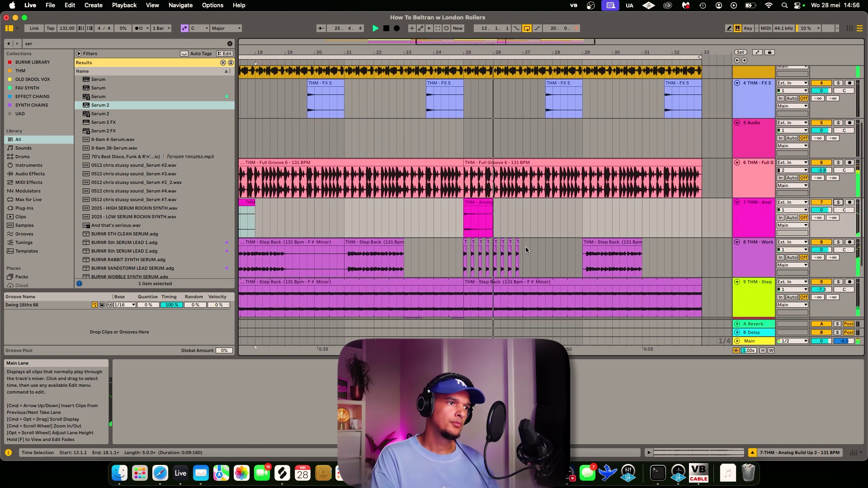
{"action": "scroll", "coordinate": [526, 250], "scroll_direction": "up", "scroll_amount": 2}
{"action": "scroll", "coordinate": [526, 246], "scroll_direction": "down", "scroll_amount": 2}
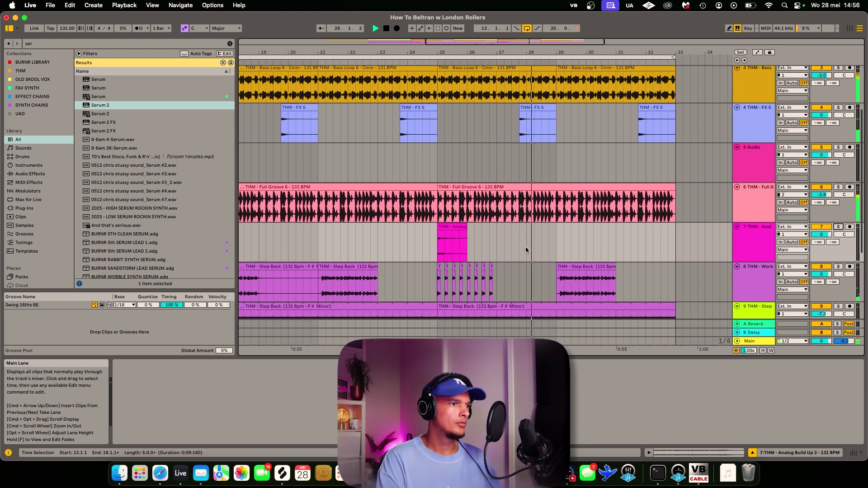
{"action": "scroll", "coordinate": [525, 246], "scroll_direction": "down", "scroll_amount": 5}
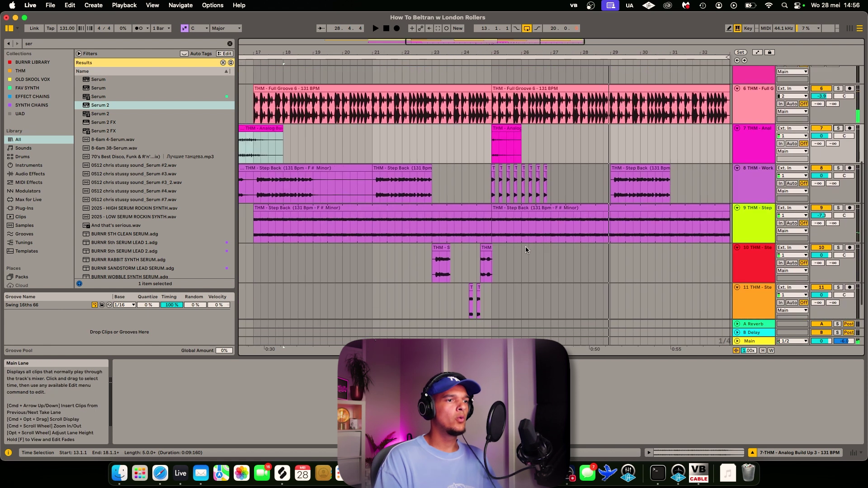
Step: Select the first Full Groove 6 clip on track 6, starting at bar 17
{"action": "scroll", "coordinate": [525, 250], "scroll_direction": "up", "scroll_amount": 1}
{"action": "scroll", "coordinate": [525, 250], "scroll_direction": "down", "scroll_amount": 3}
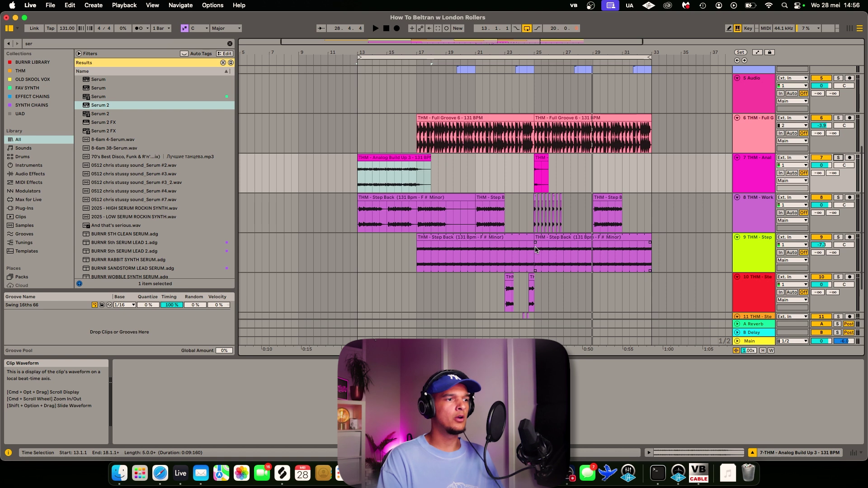
{"action": "scroll", "coordinate": [513, 234], "scroll_direction": "down", "scroll_amount": 1}
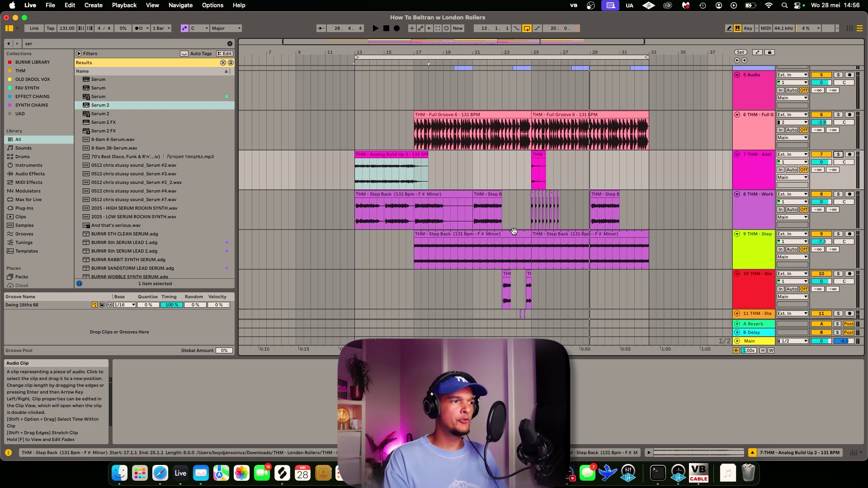
{"action": "scroll", "coordinate": [513, 233], "scroll_direction": "up", "scroll_amount": 3}
{"action": "left_click", "coordinate": [633, 131]}
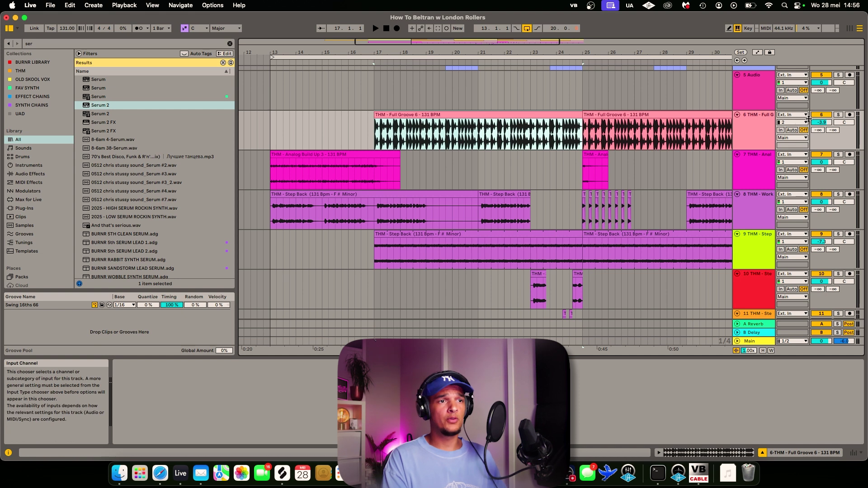
{"action": "scroll", "coordinate": [432, 161], "scroll_direction": "up", "scroll_amount": 3}
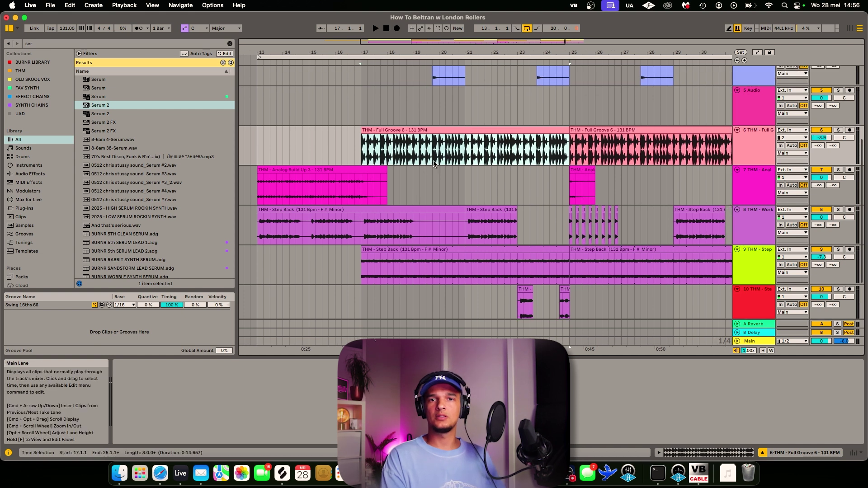